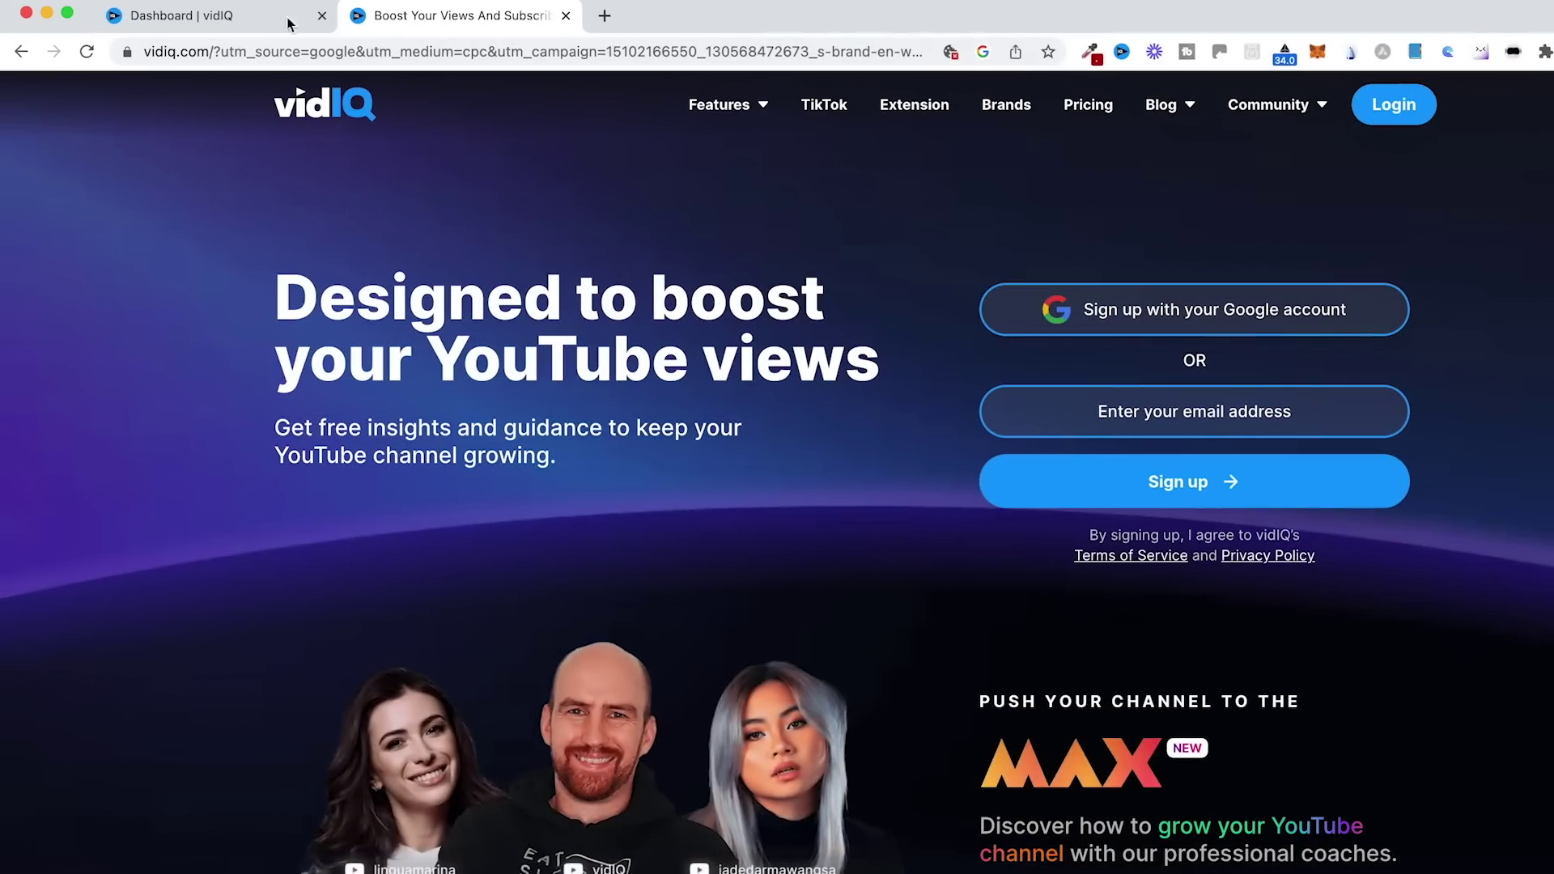
Ask vidIQ's AI Coach to "give me a list of 50 faceless channel ideas that only require voice".
left_click(269, 17)
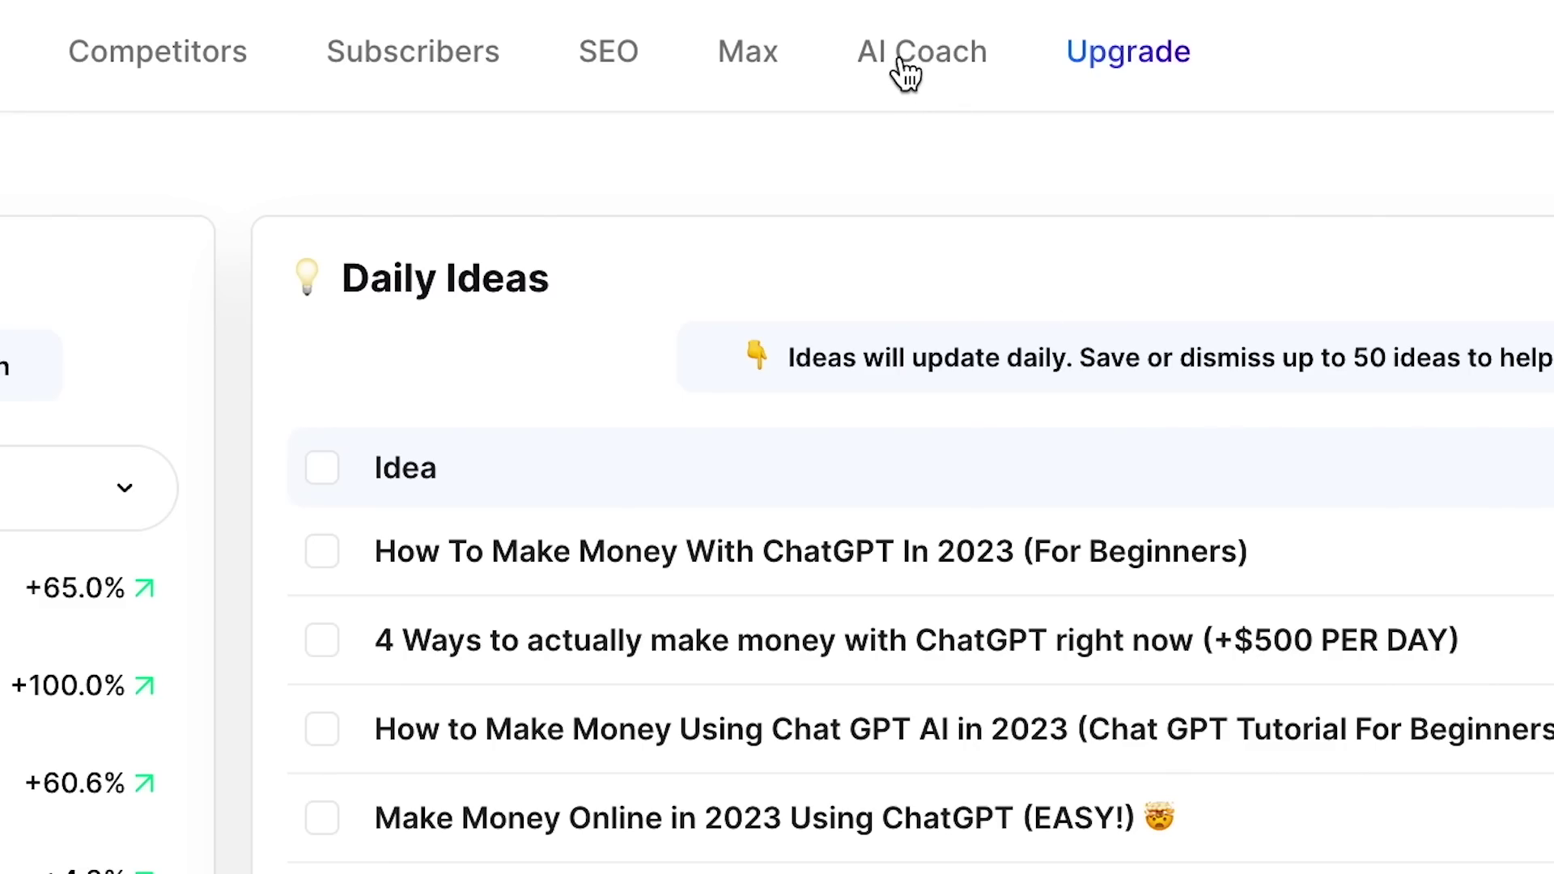
left_click(885, 61)
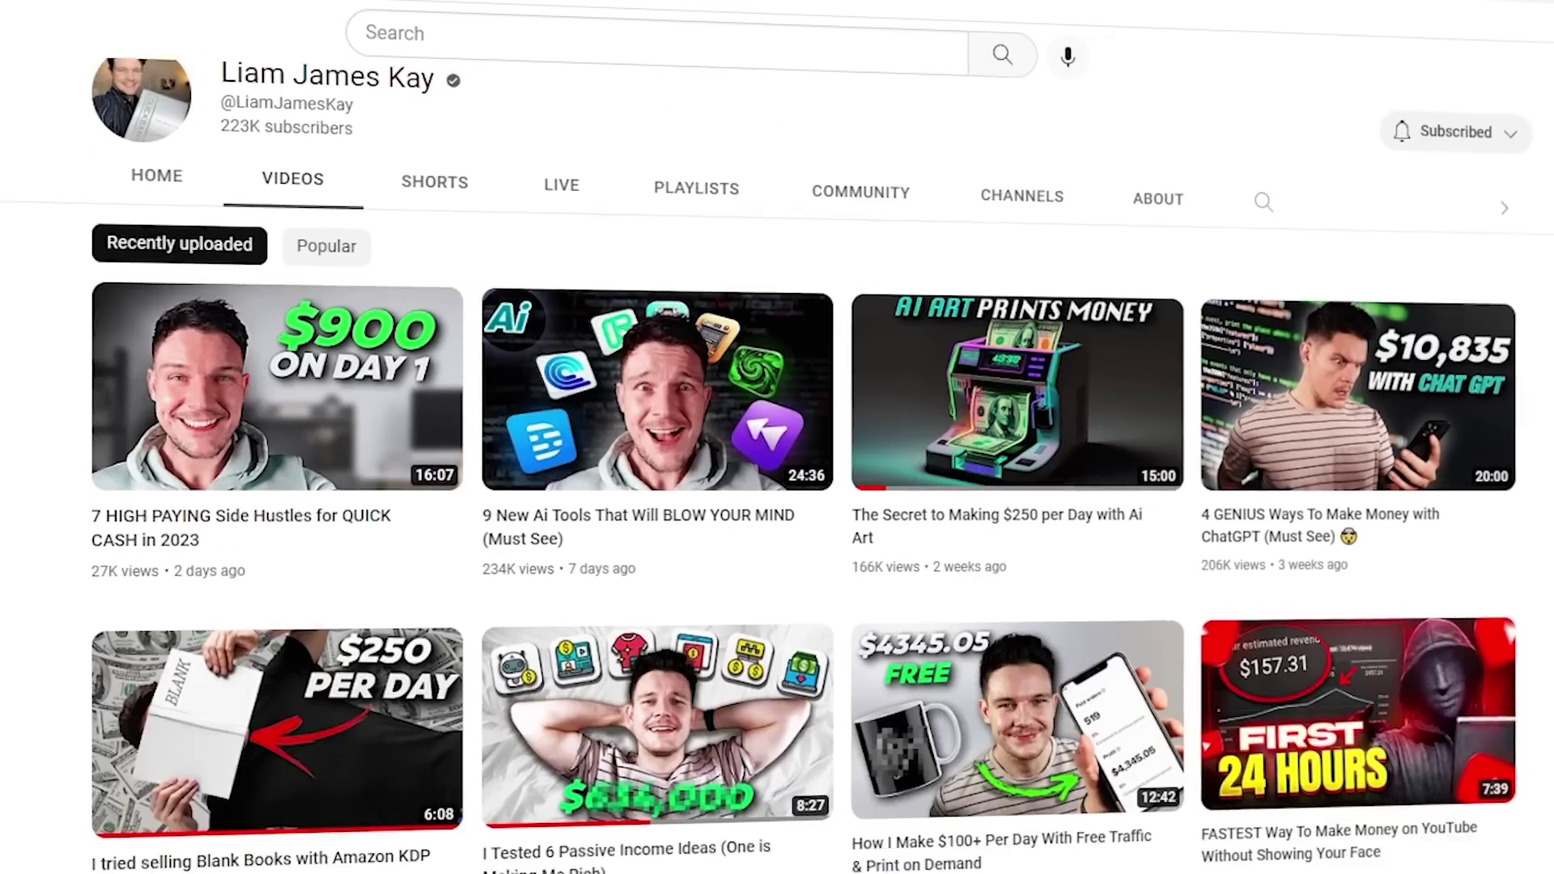
scroll(778, 486, "down", 9)
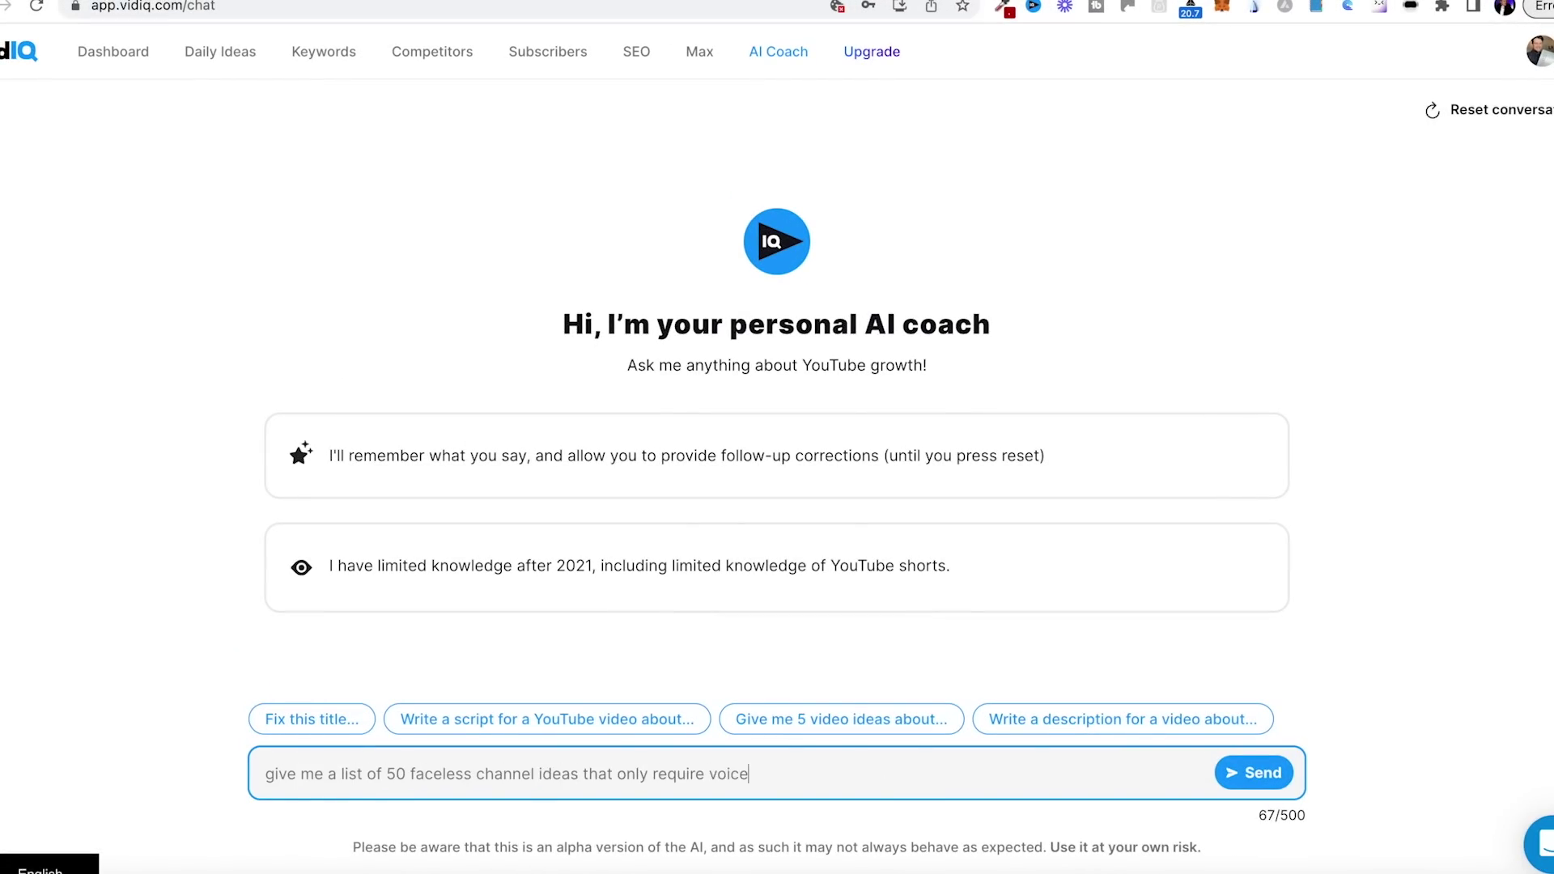
key("Return")
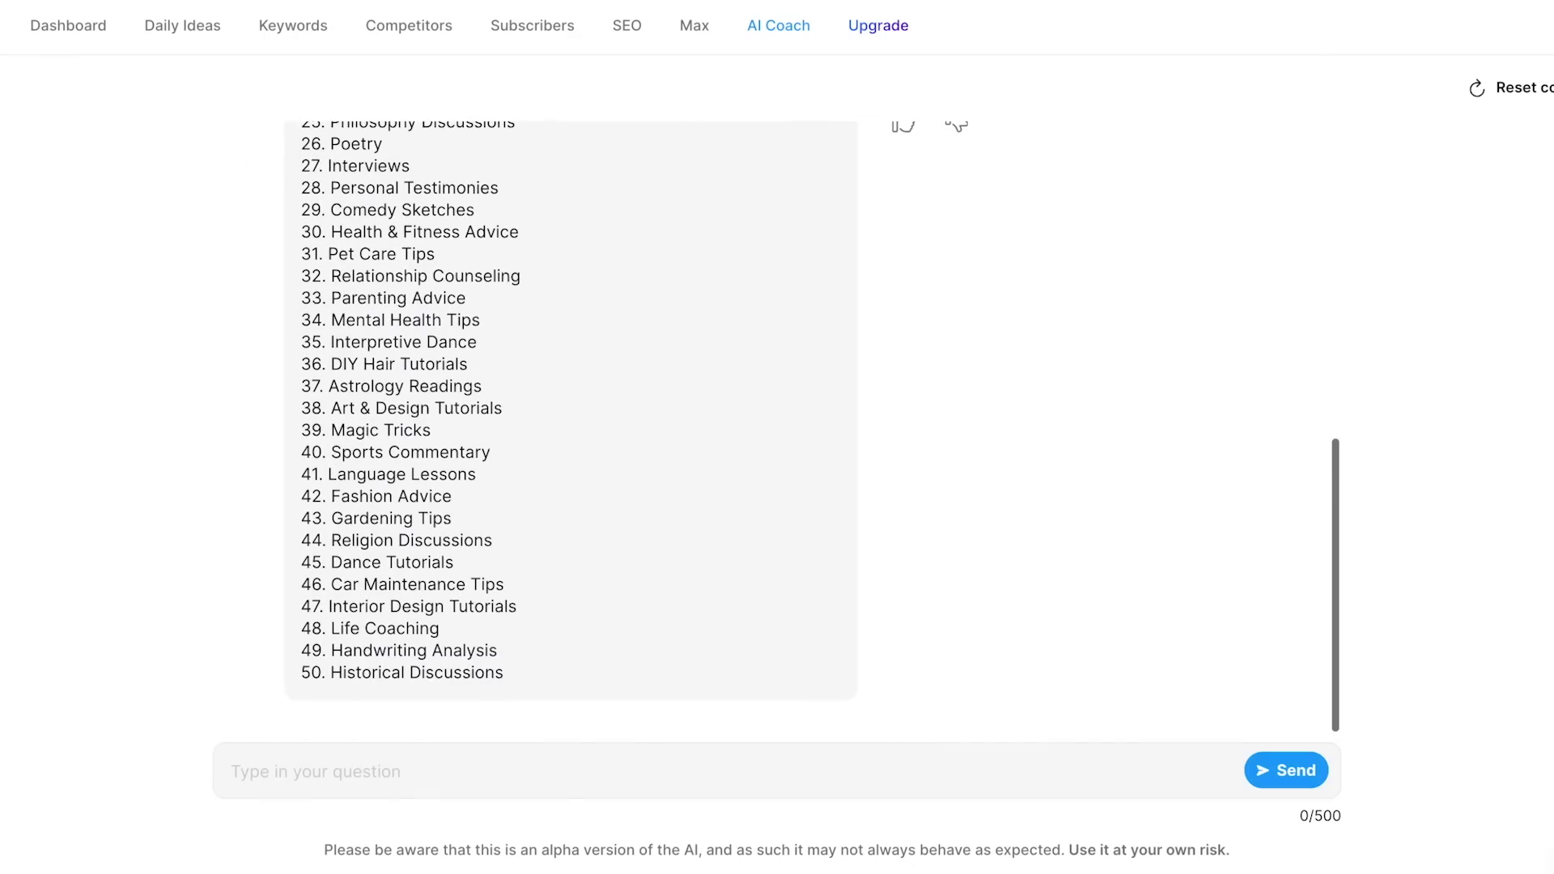
Read through the generated list of faceless channel ideas, highlighting Storytelling and ASMR.
scroll(838, 567, "up", 10)
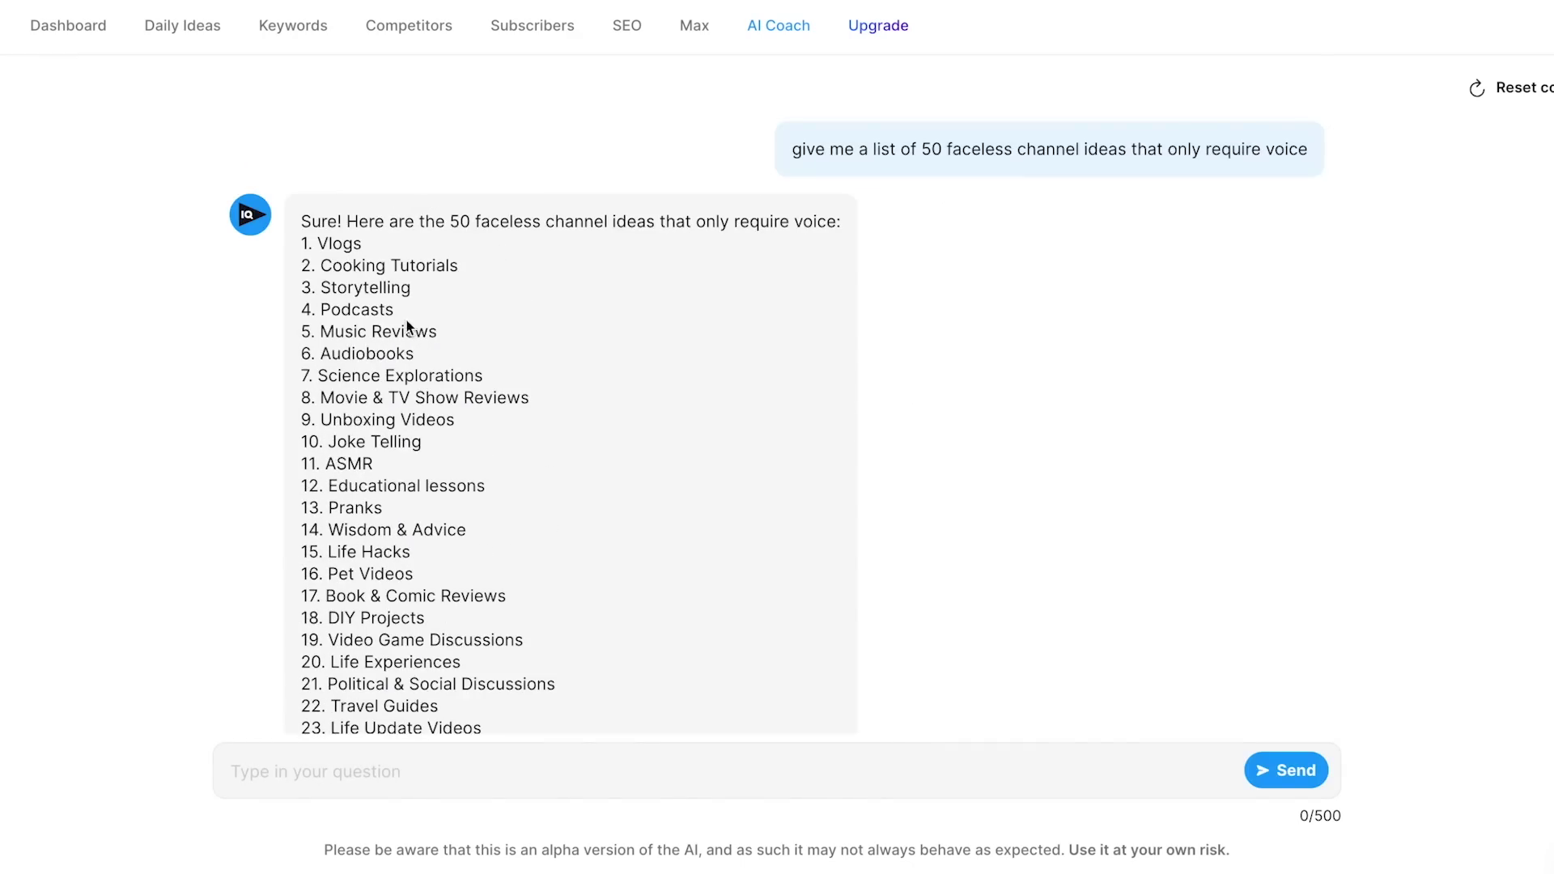
left_click_drag(320, 288, 361, 287)
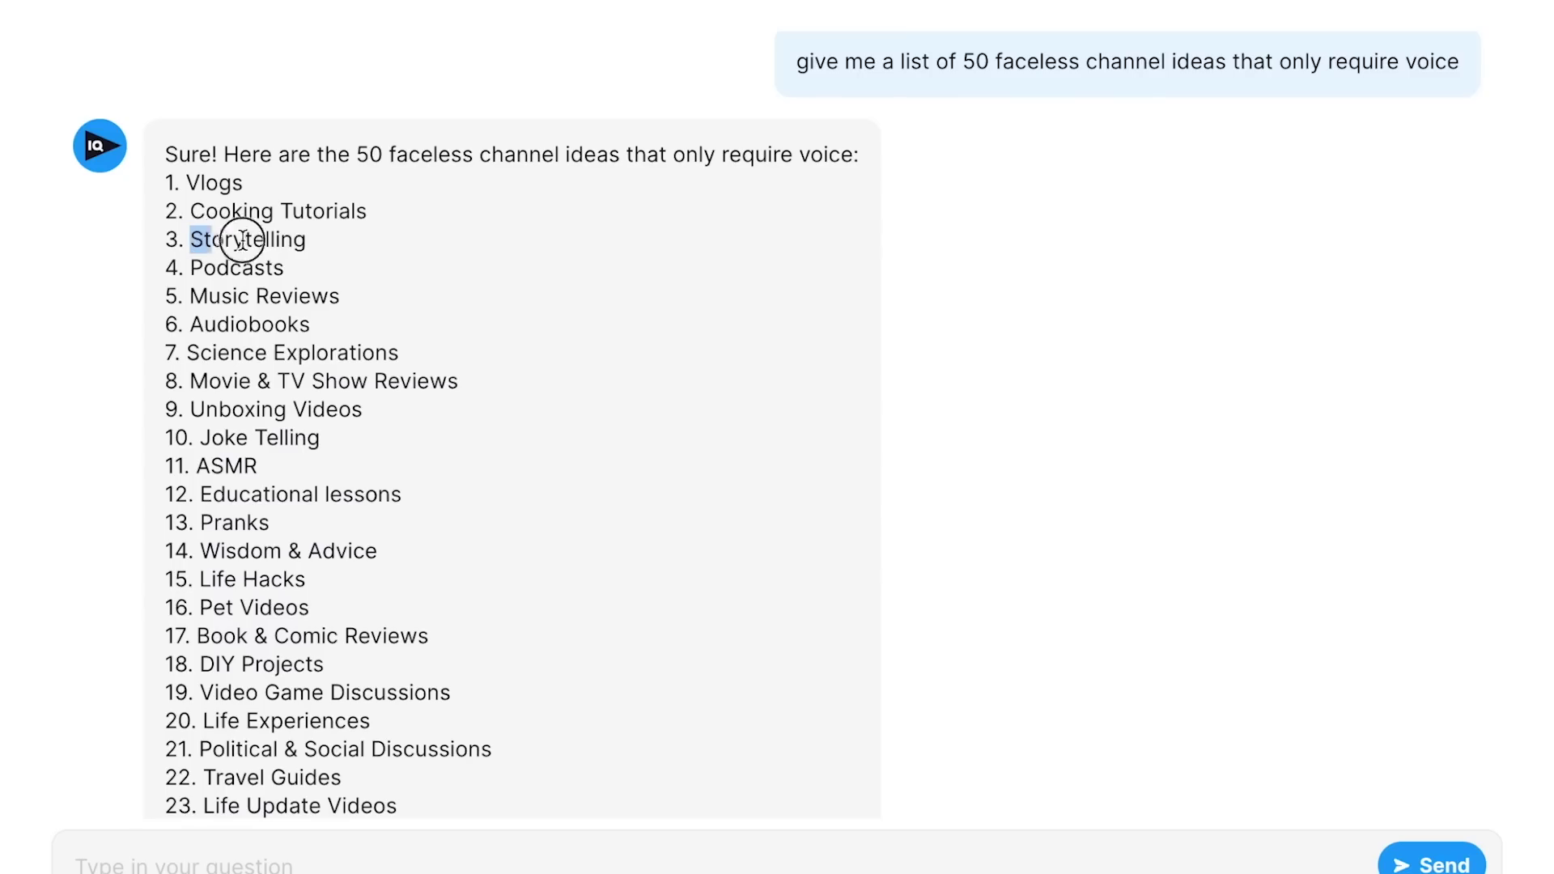
left_click(317, 240)
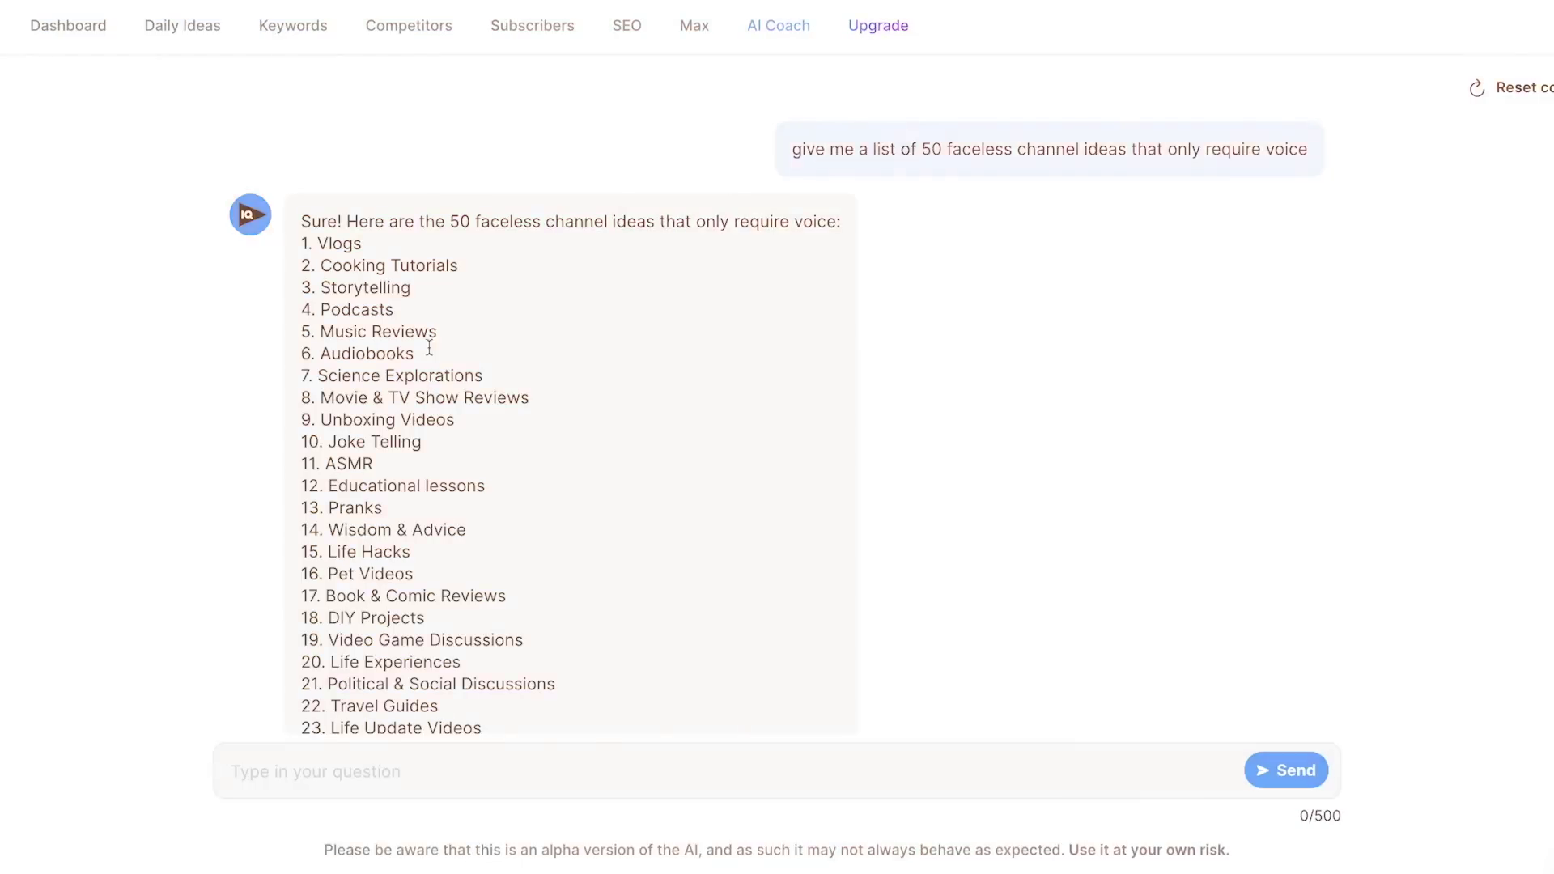
left_click_drag(325, 461, 372, 461)
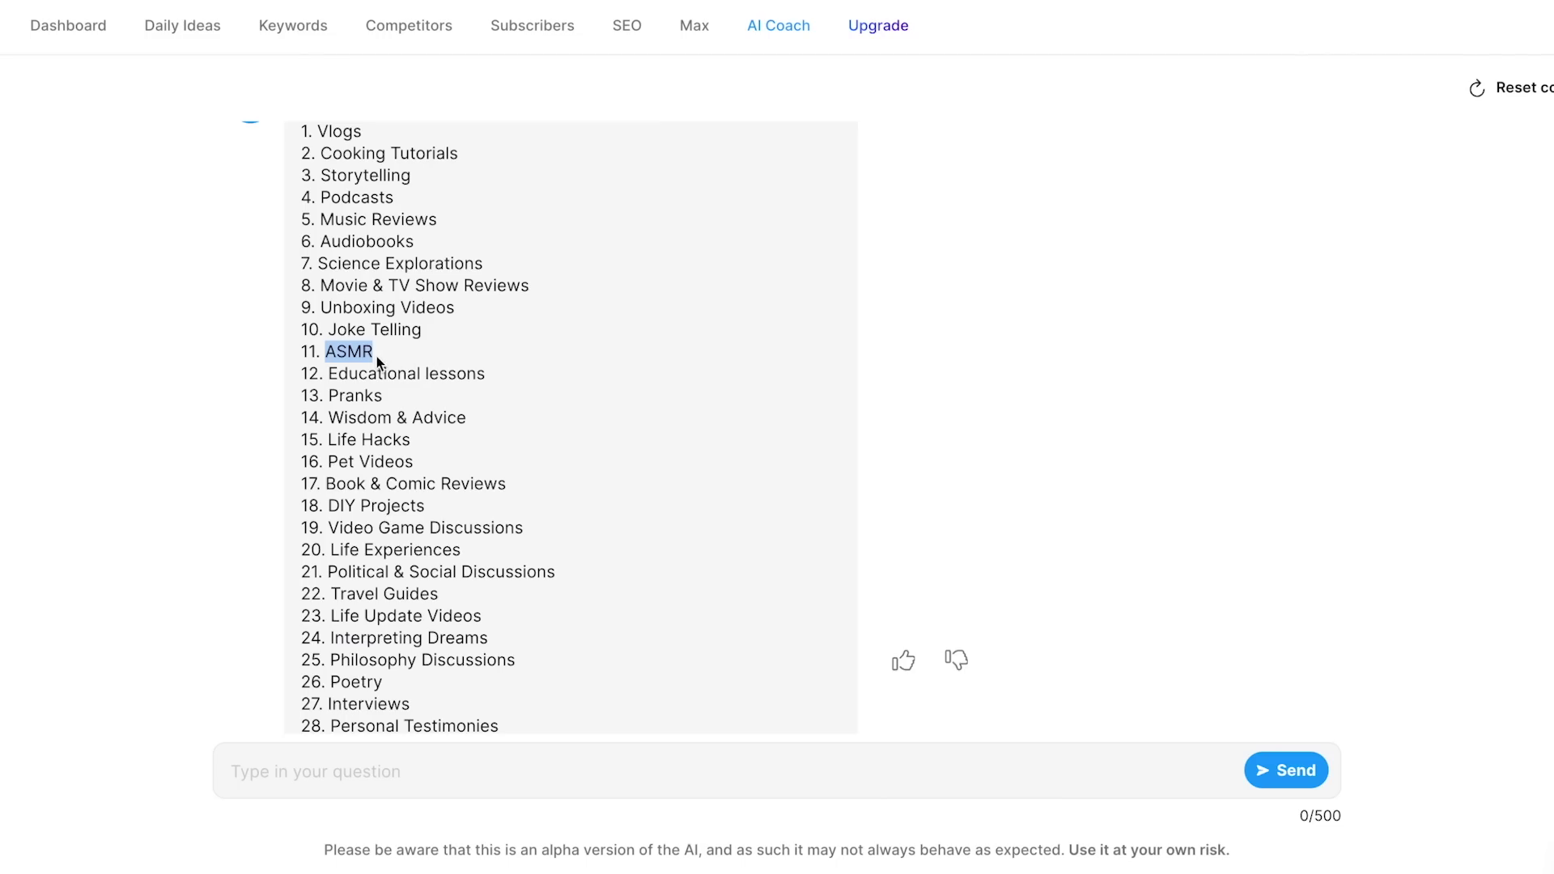
left_click(374, 356)
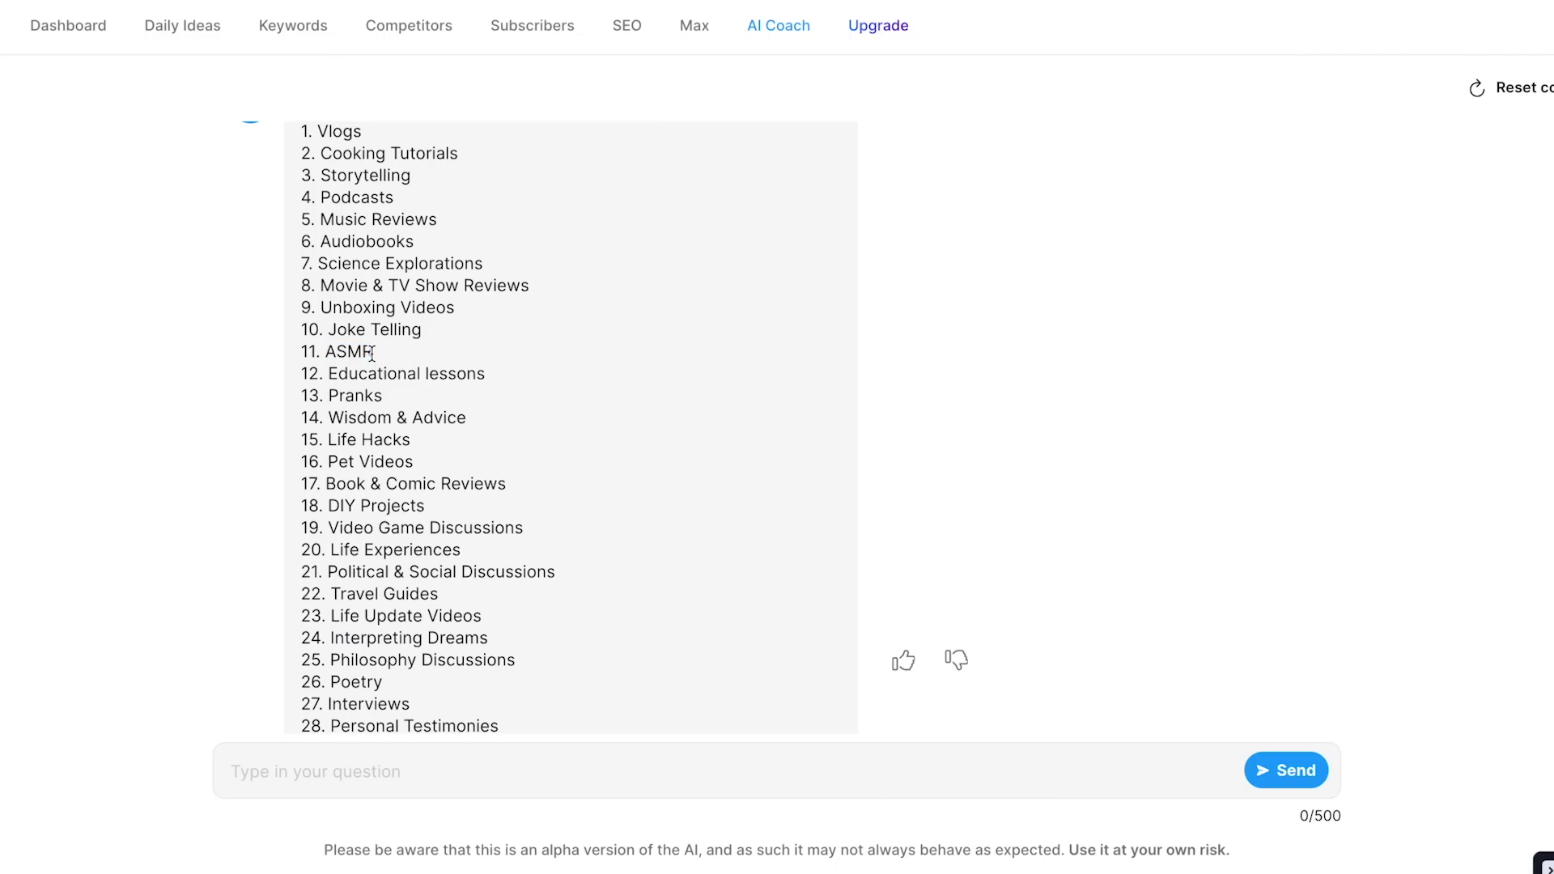
scroll(367, 455, "down", 3)
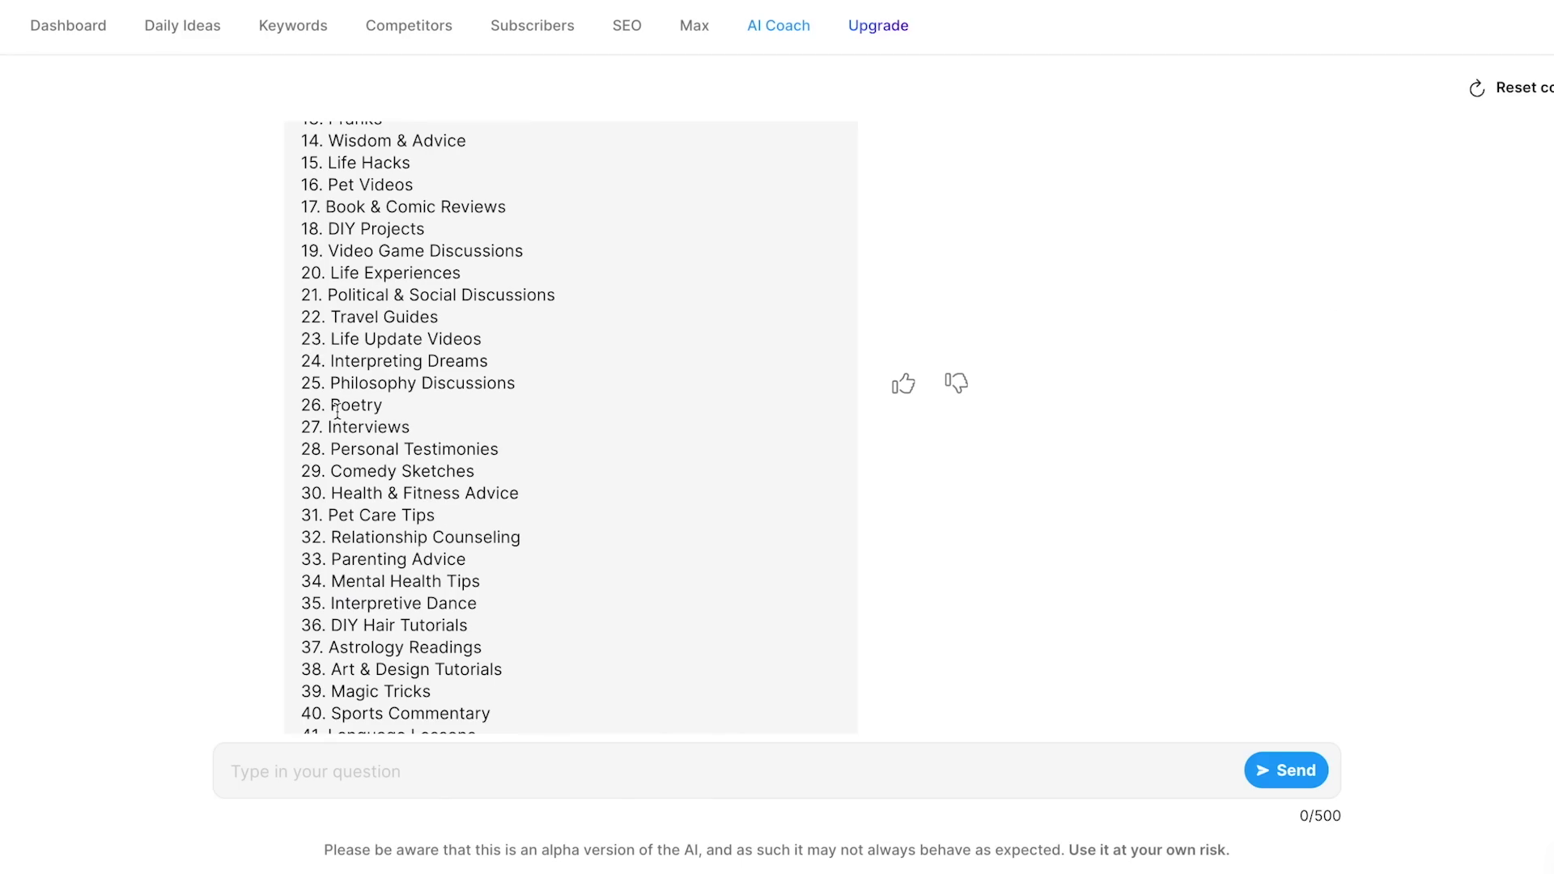
scroll(338, 412, "down", 1)
scroll(465, 421, "down", 1)
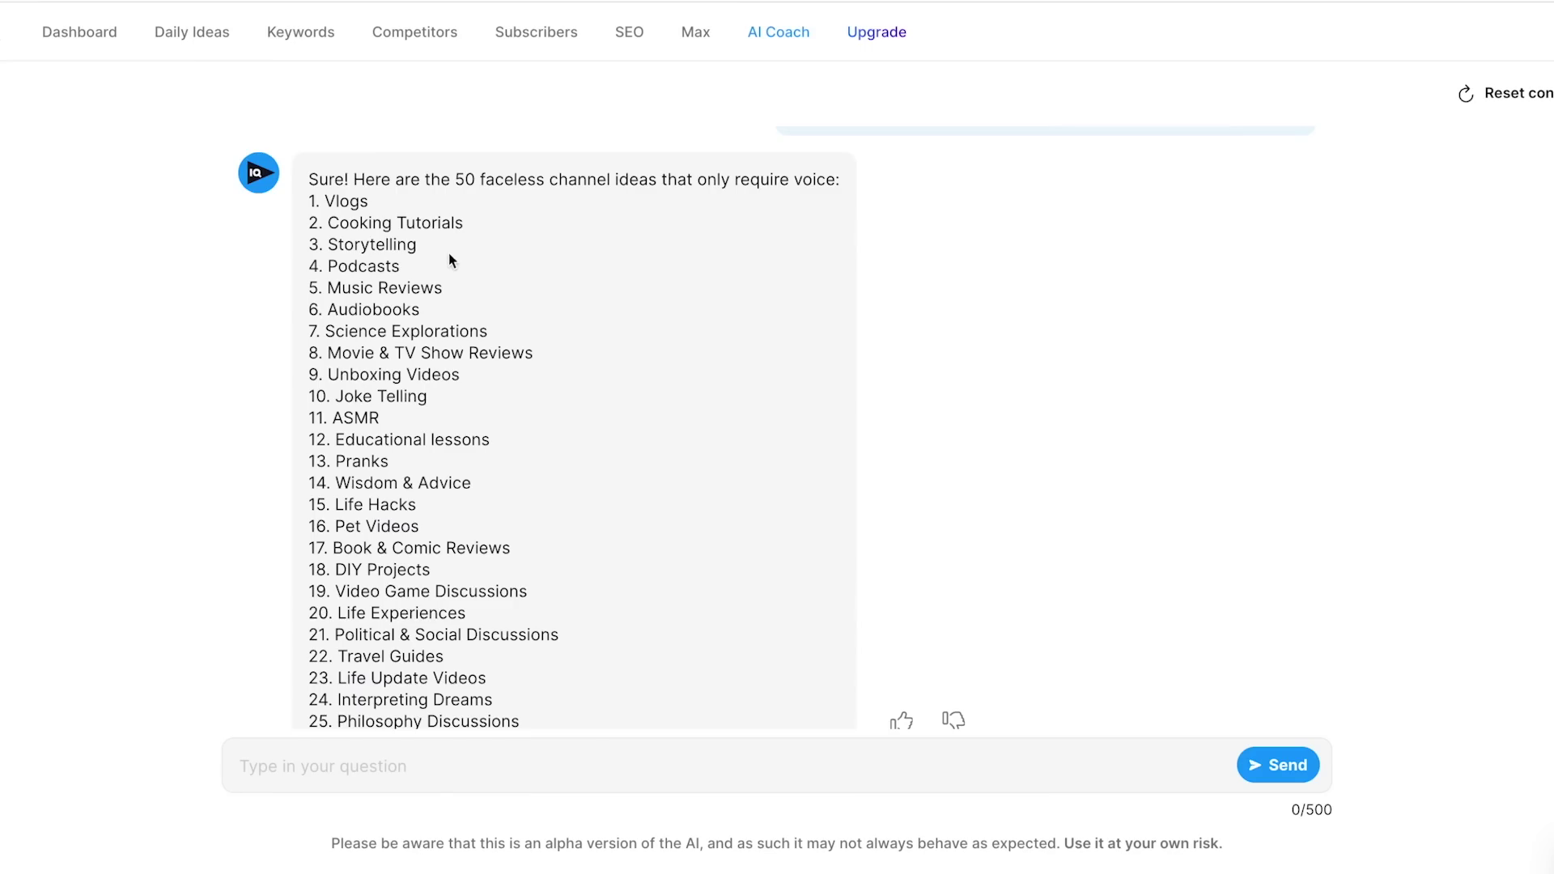
left_click_drag(449, 253, 360, 246)
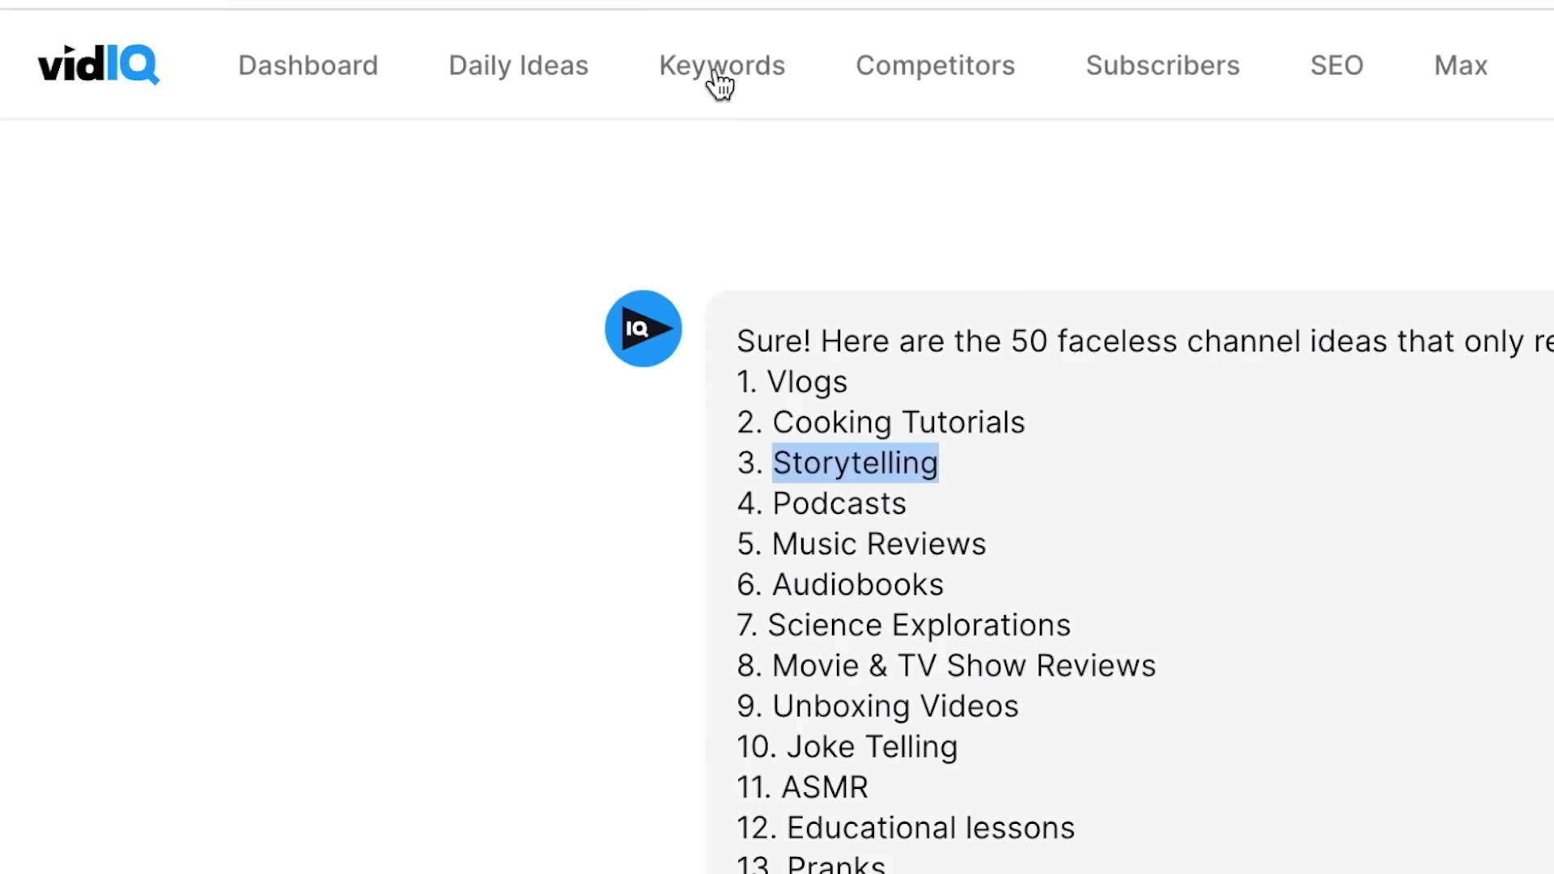
Search the vidIQ keyword research tool for "story".
left_click(711, 75)
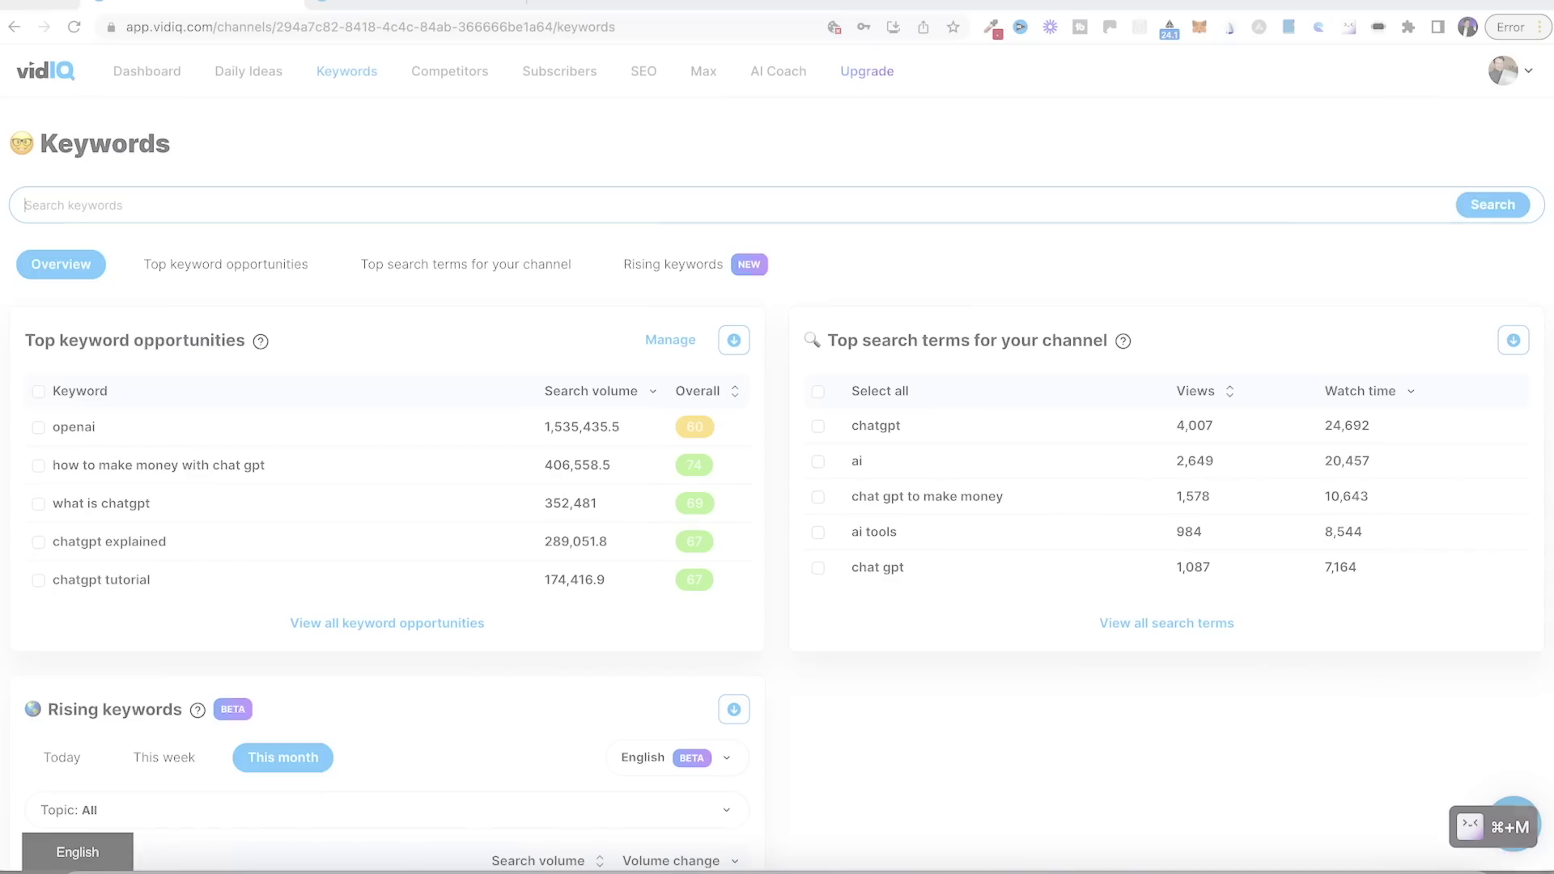
type("story")
key("Return")
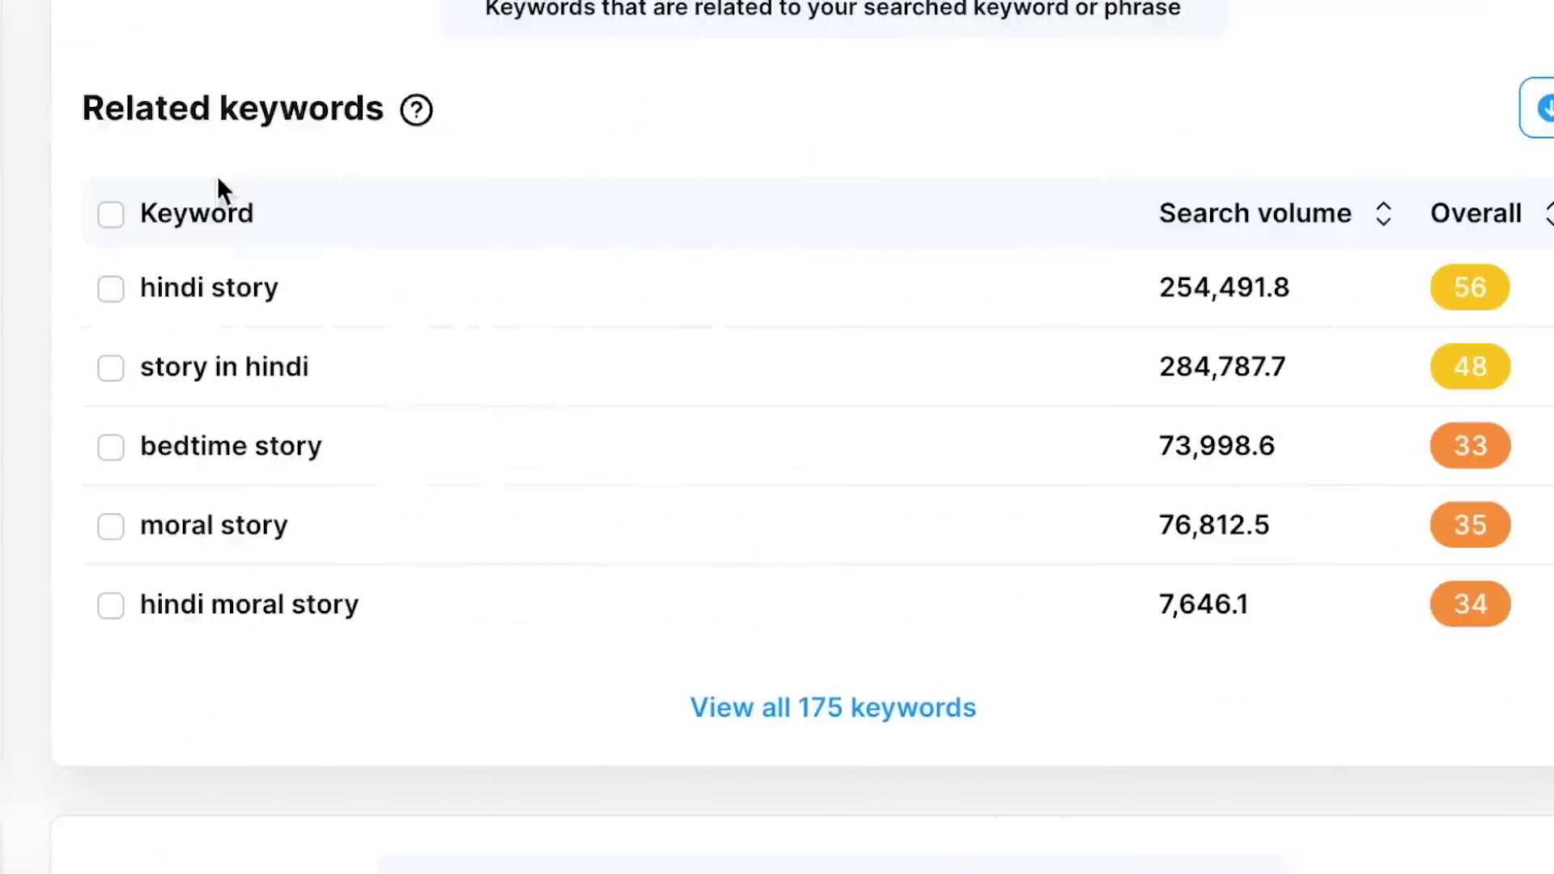
Show all related keywords for "story" and sort them by overall score.
left_click(818, 709)
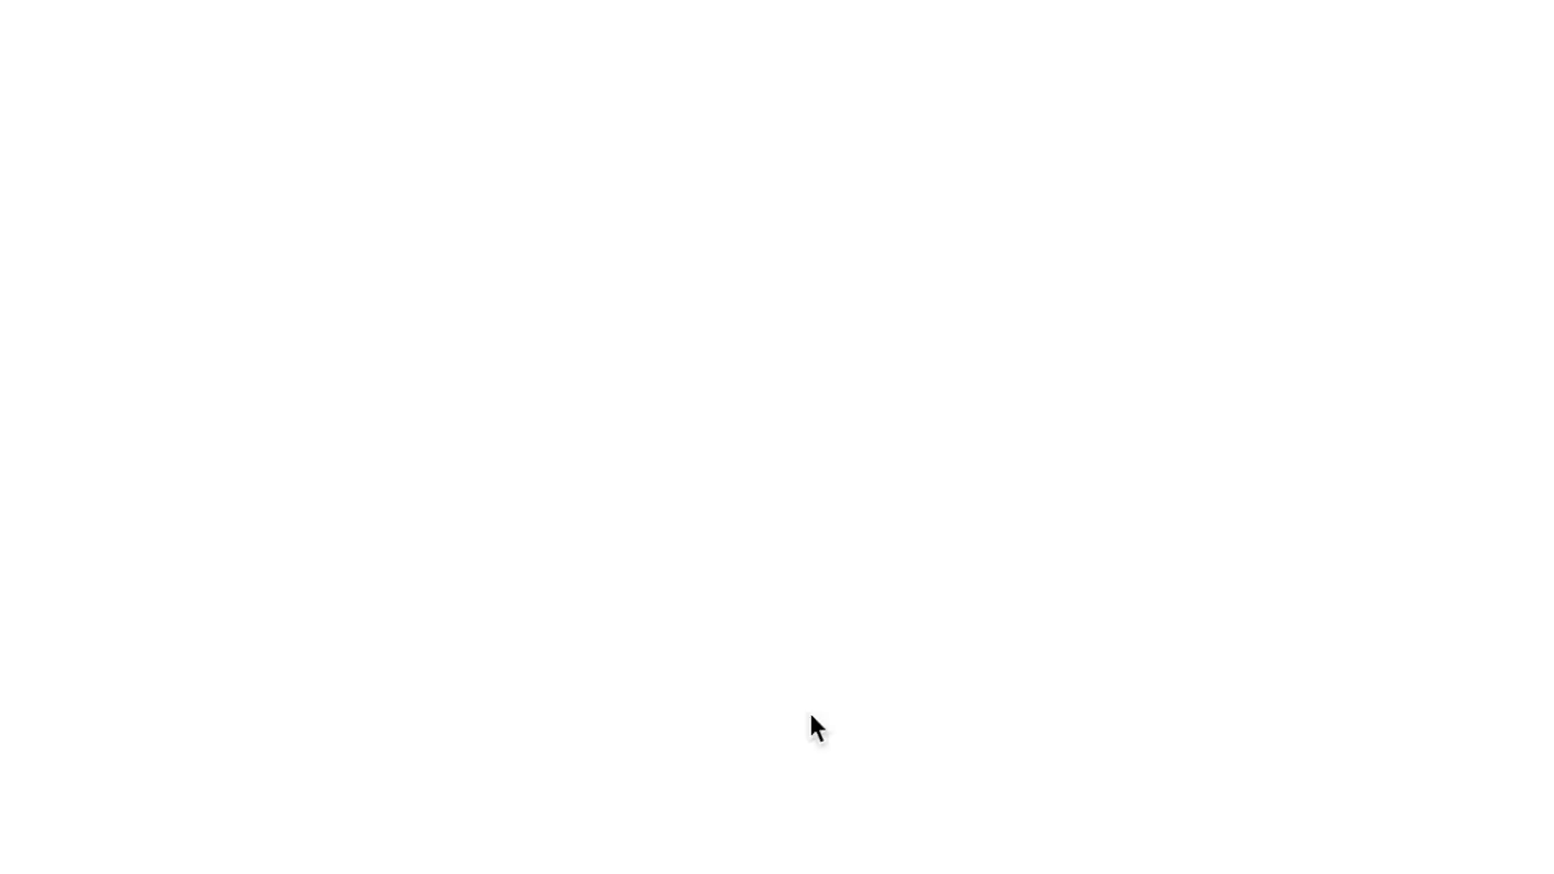
scroll(1183, 445, "down", 3)
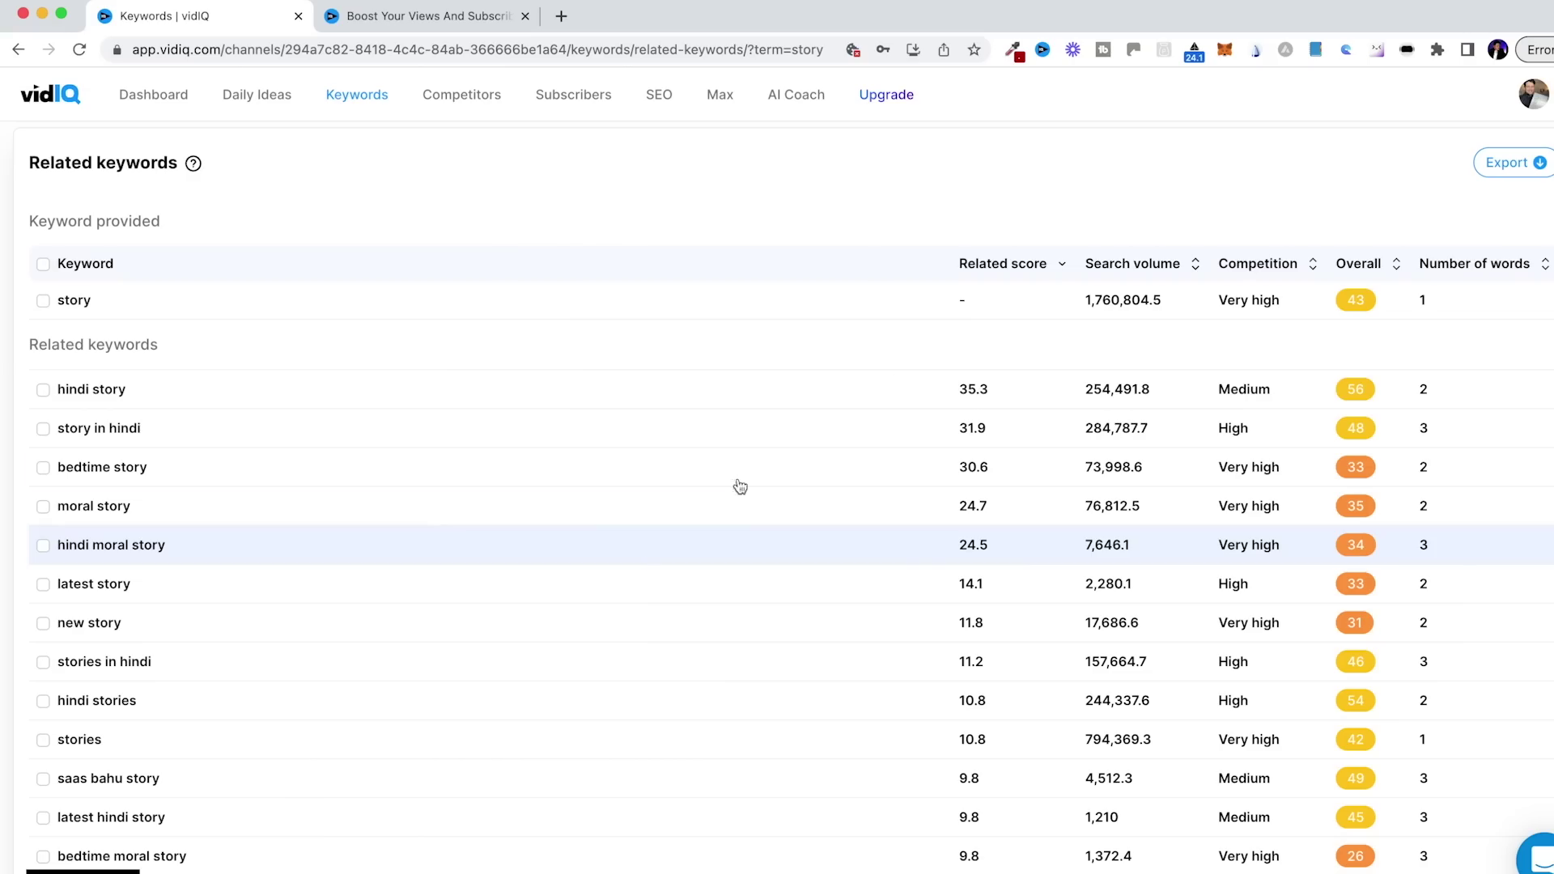
left_click(1371, 265)
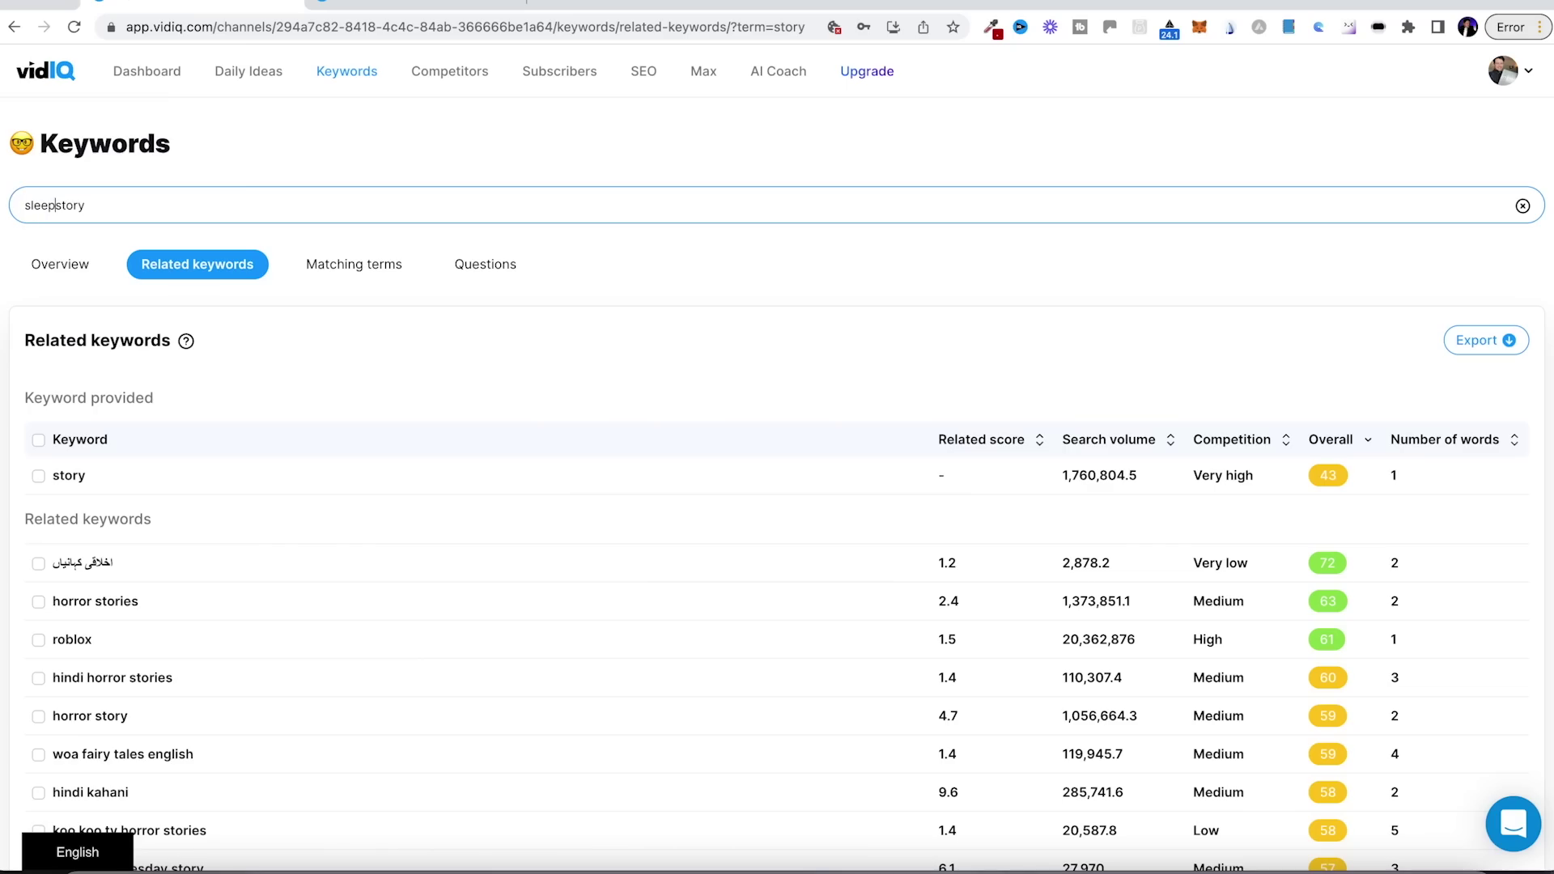
Change the keyword search to "sleep story" and sort the related keywords by overall score.
key("Return")
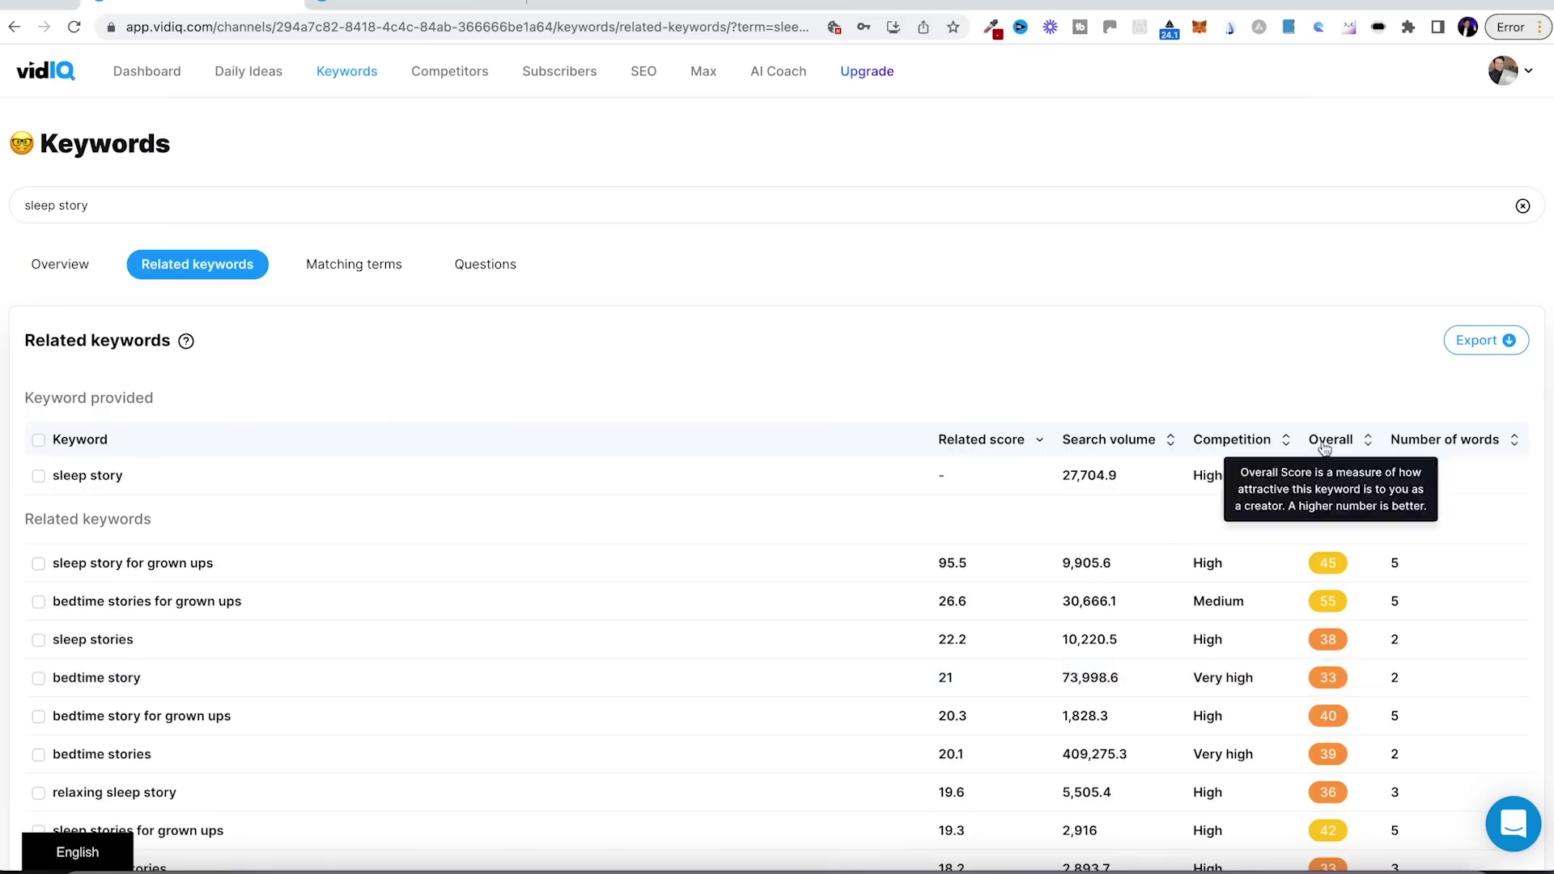
left_click(1324, 445)
scroll(1304, 494, "down", 2)
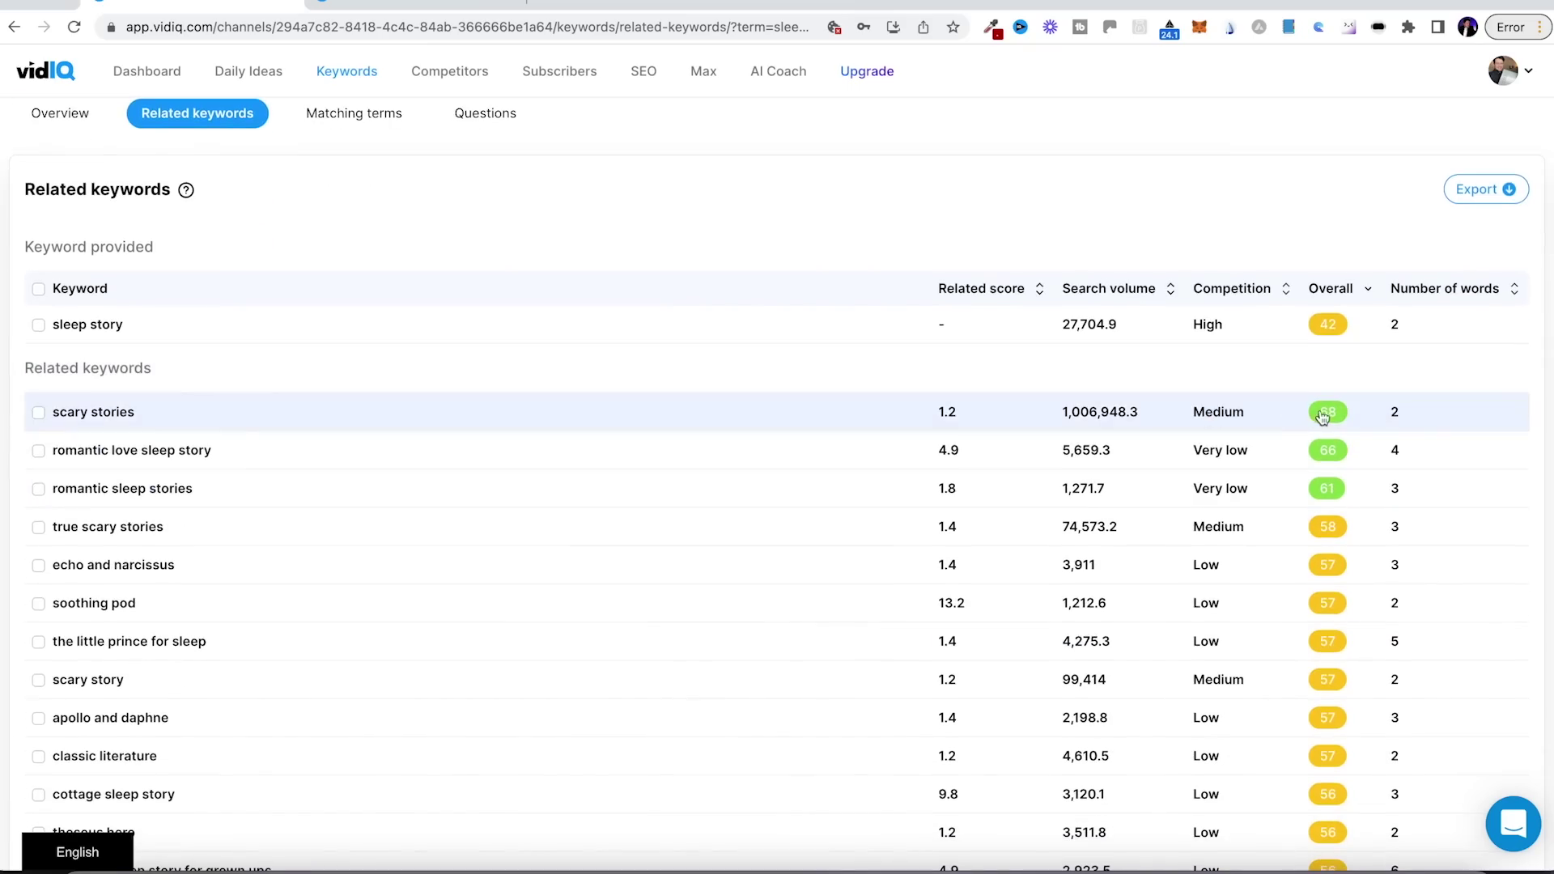
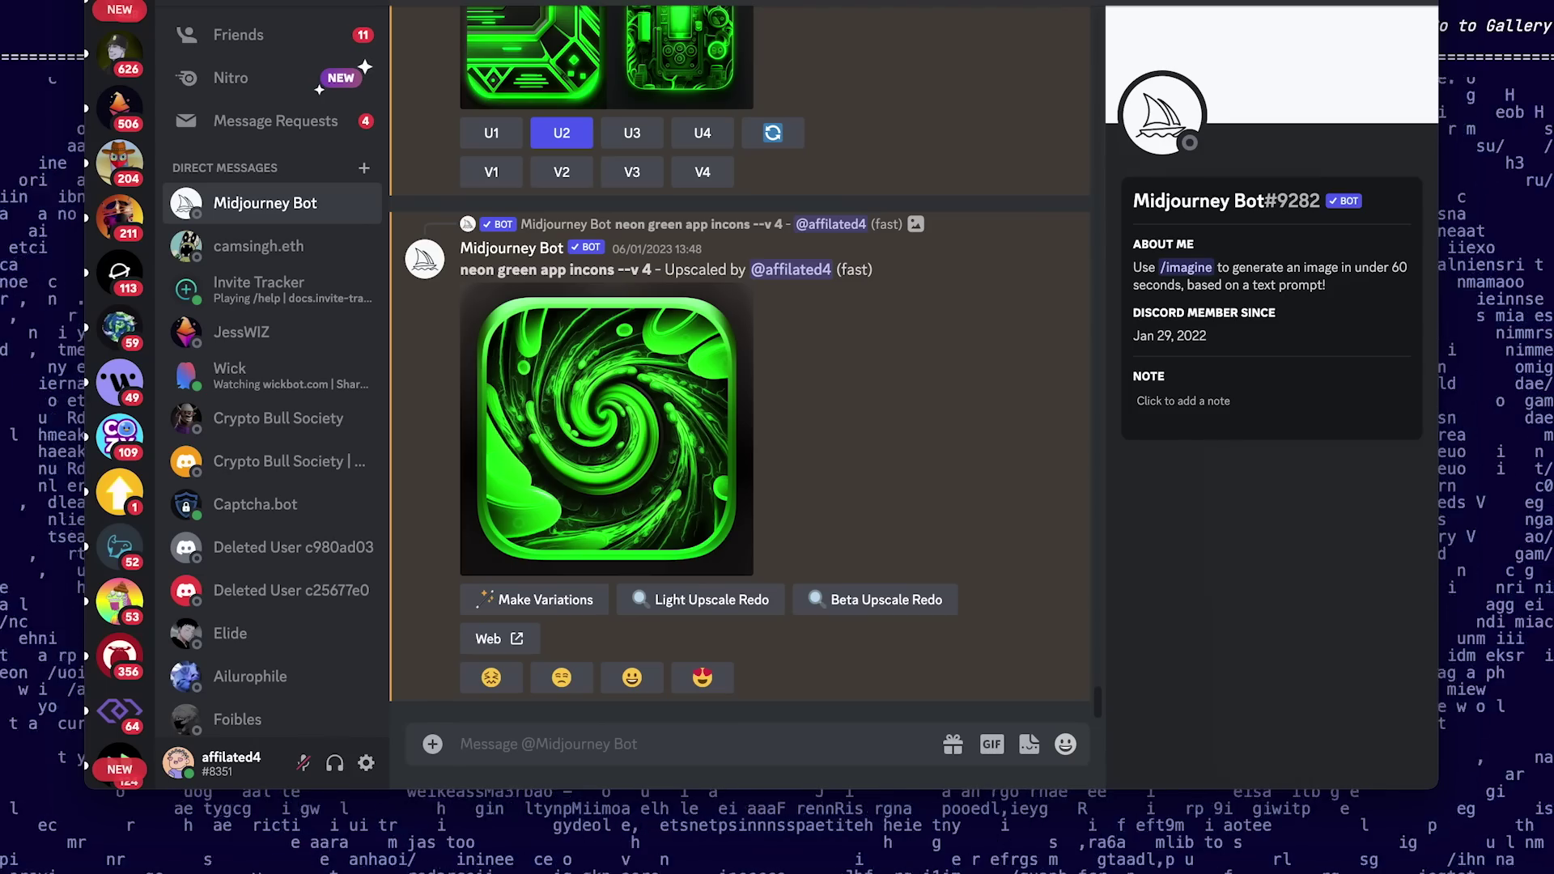
Generate images with the Midjourney Bot in Discord from the /imagine prompt "romantic love story --ar 3:2" and view the upscaled couple image.
type("/imagine")
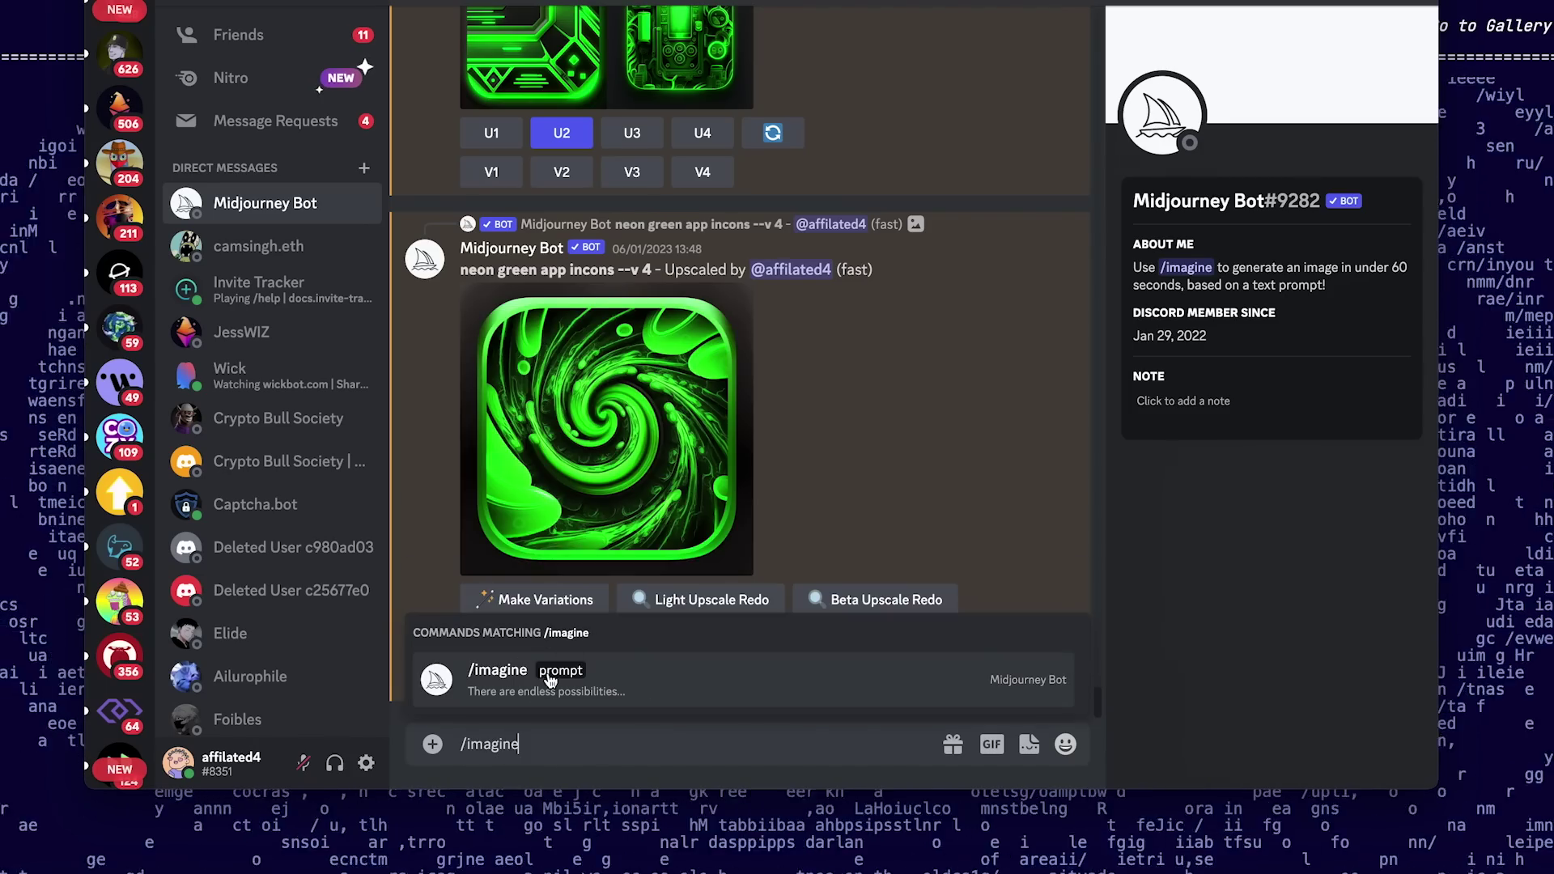
left_click(549, 680)
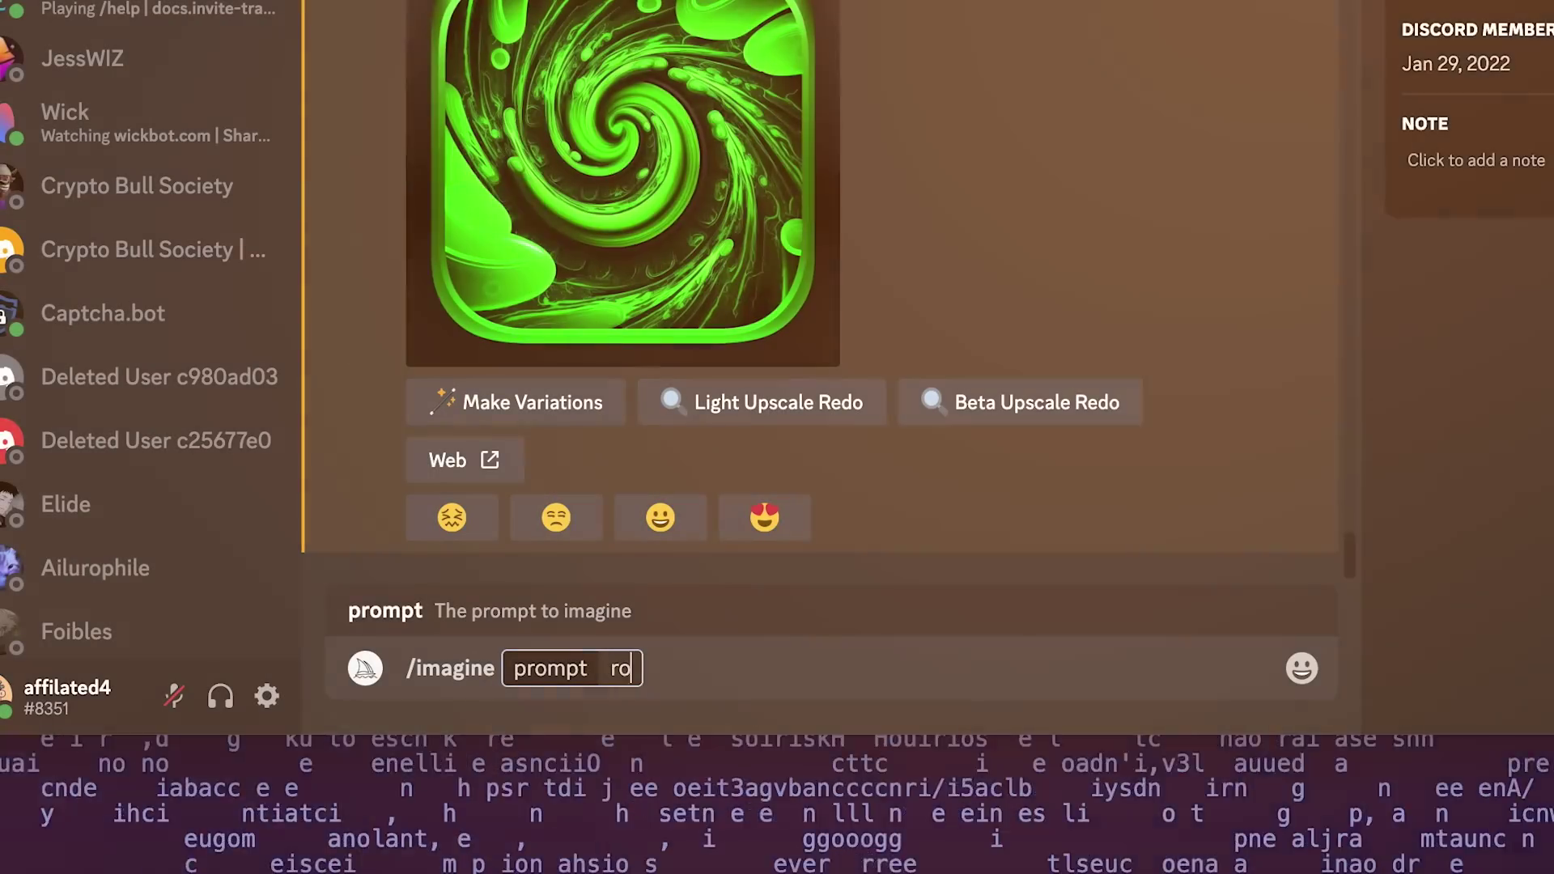
type("ma")
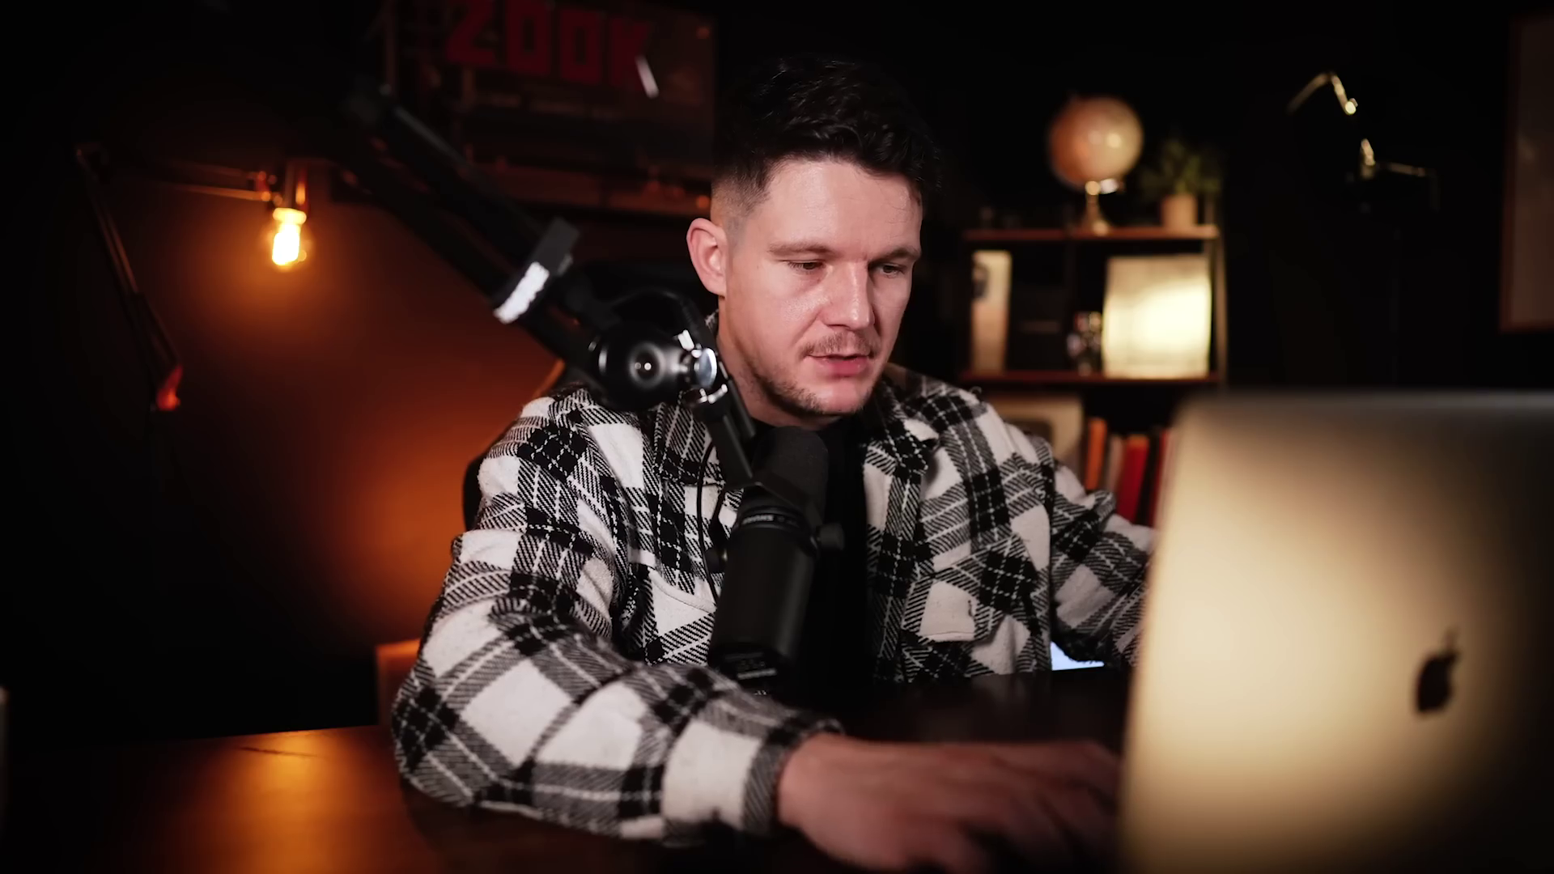
type("--ar 3:2")
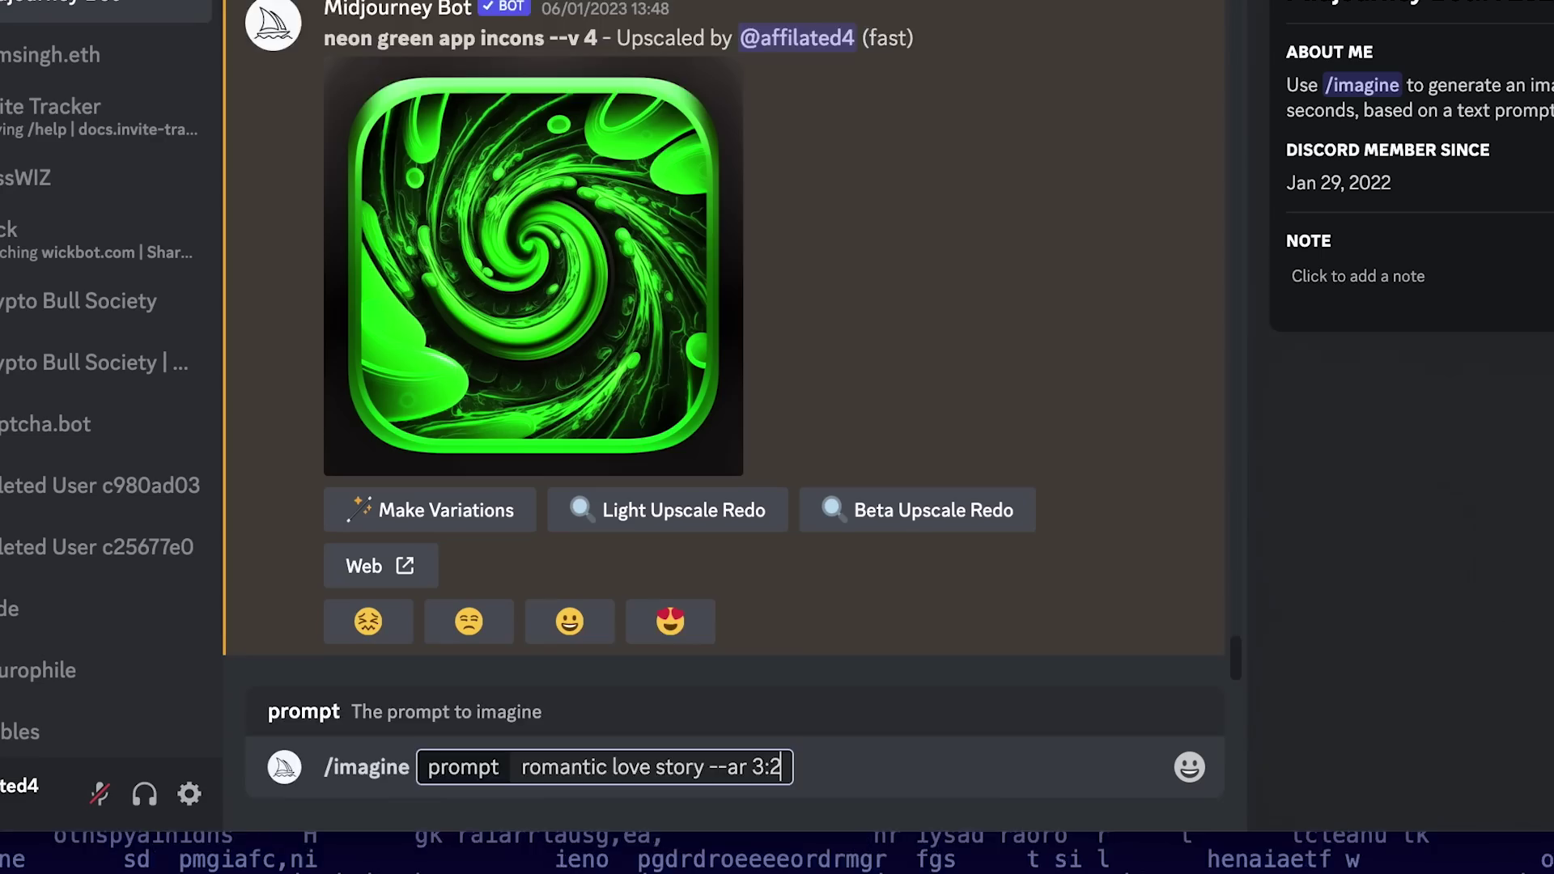
key("Return")
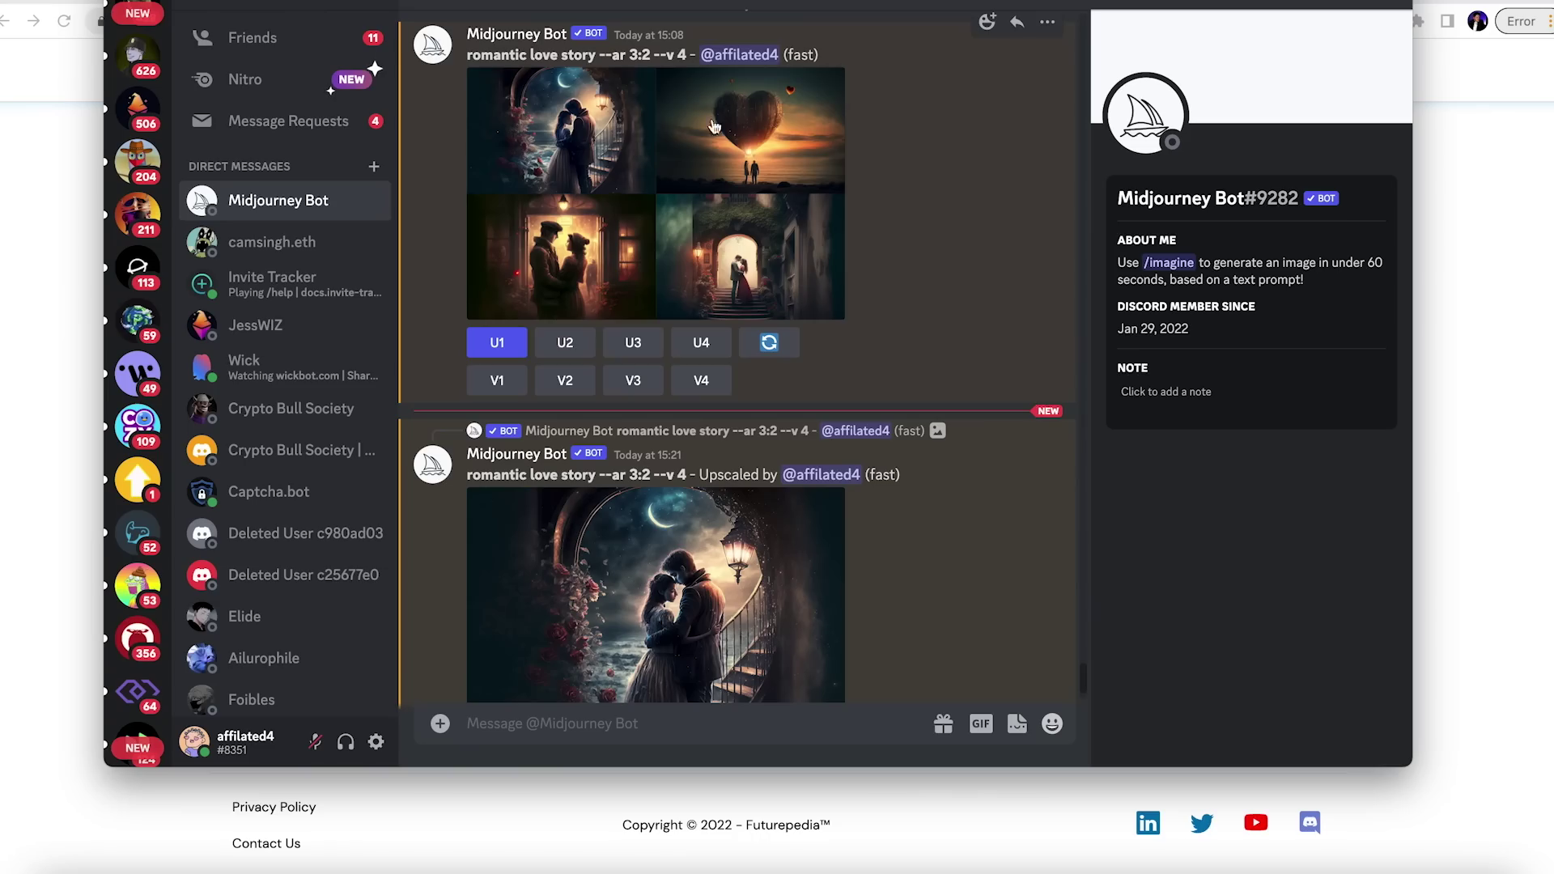
scroll(714, 127, "down", 3)
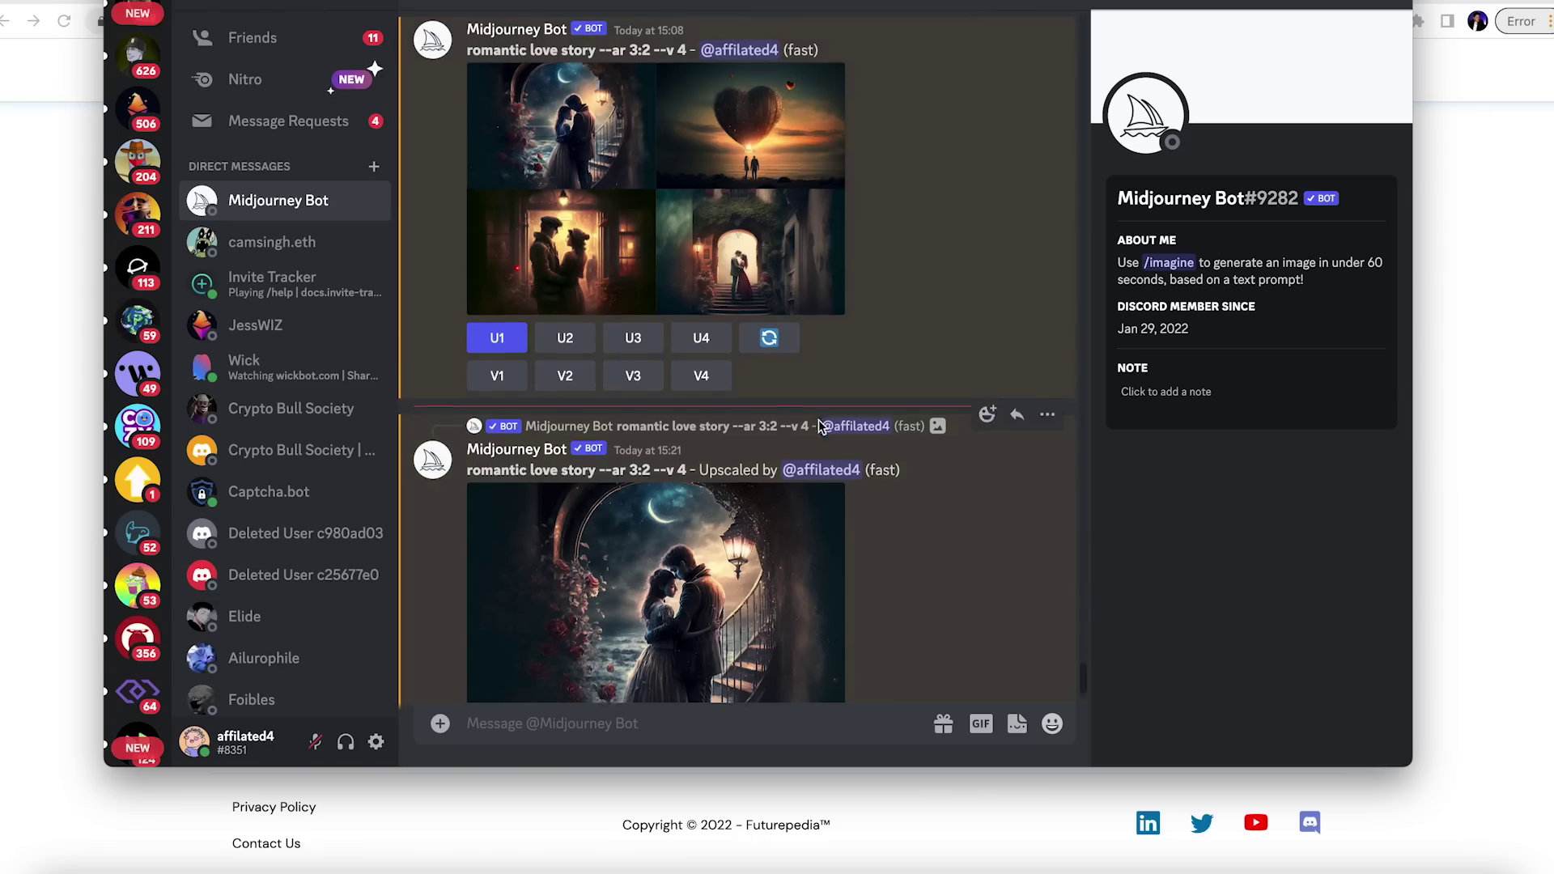
left_click(682, 487)
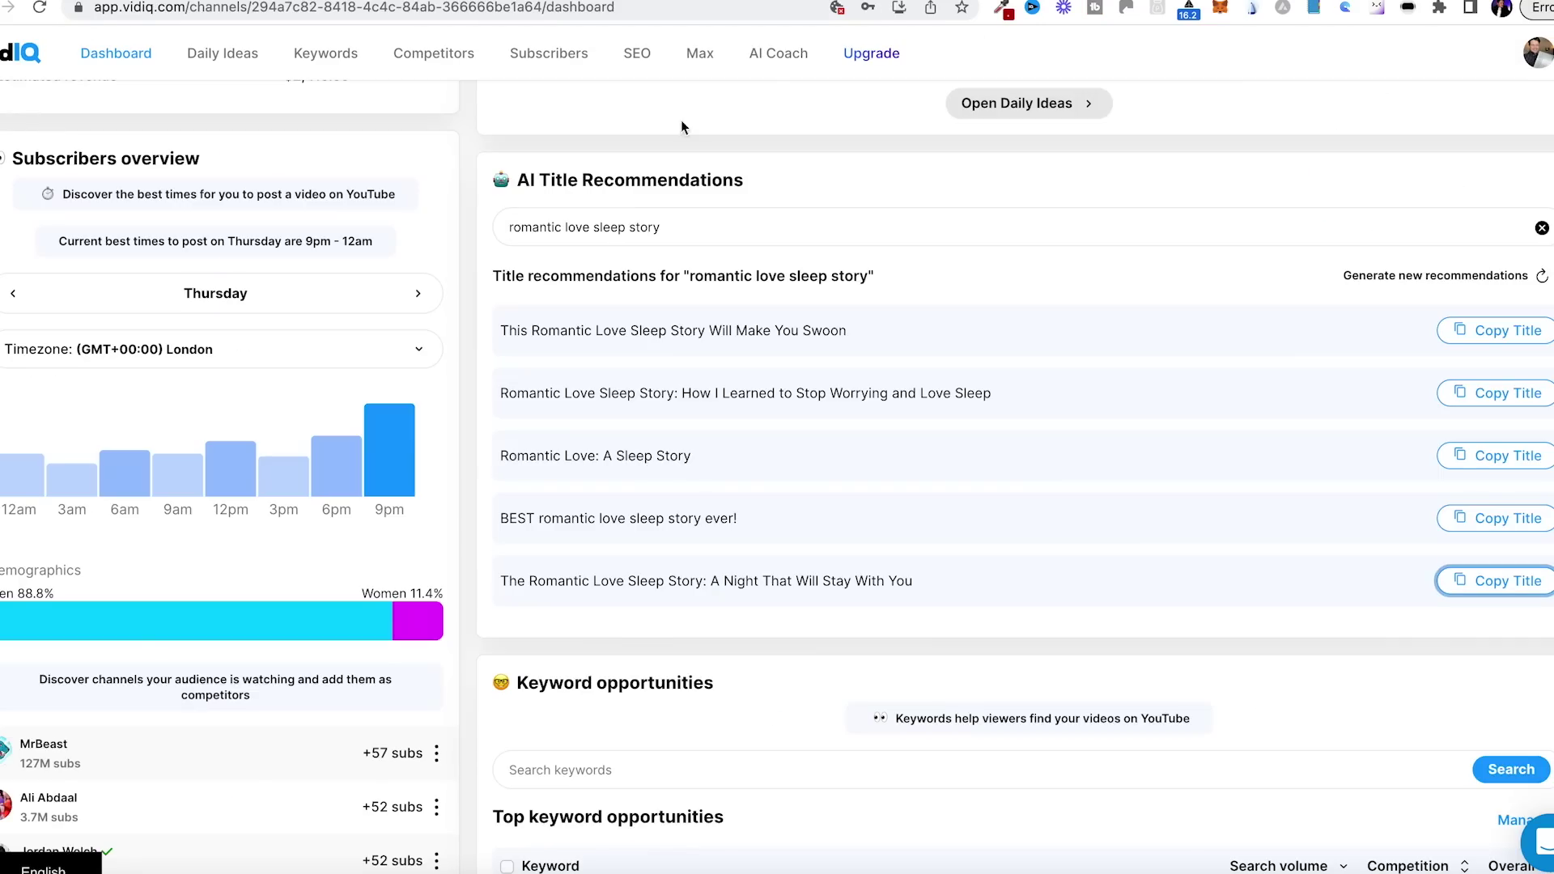
Switch back to vidIQ and ask the AI Coach to "give me some good youtube channel names for a sleep story channel".
left_click(774, 71)
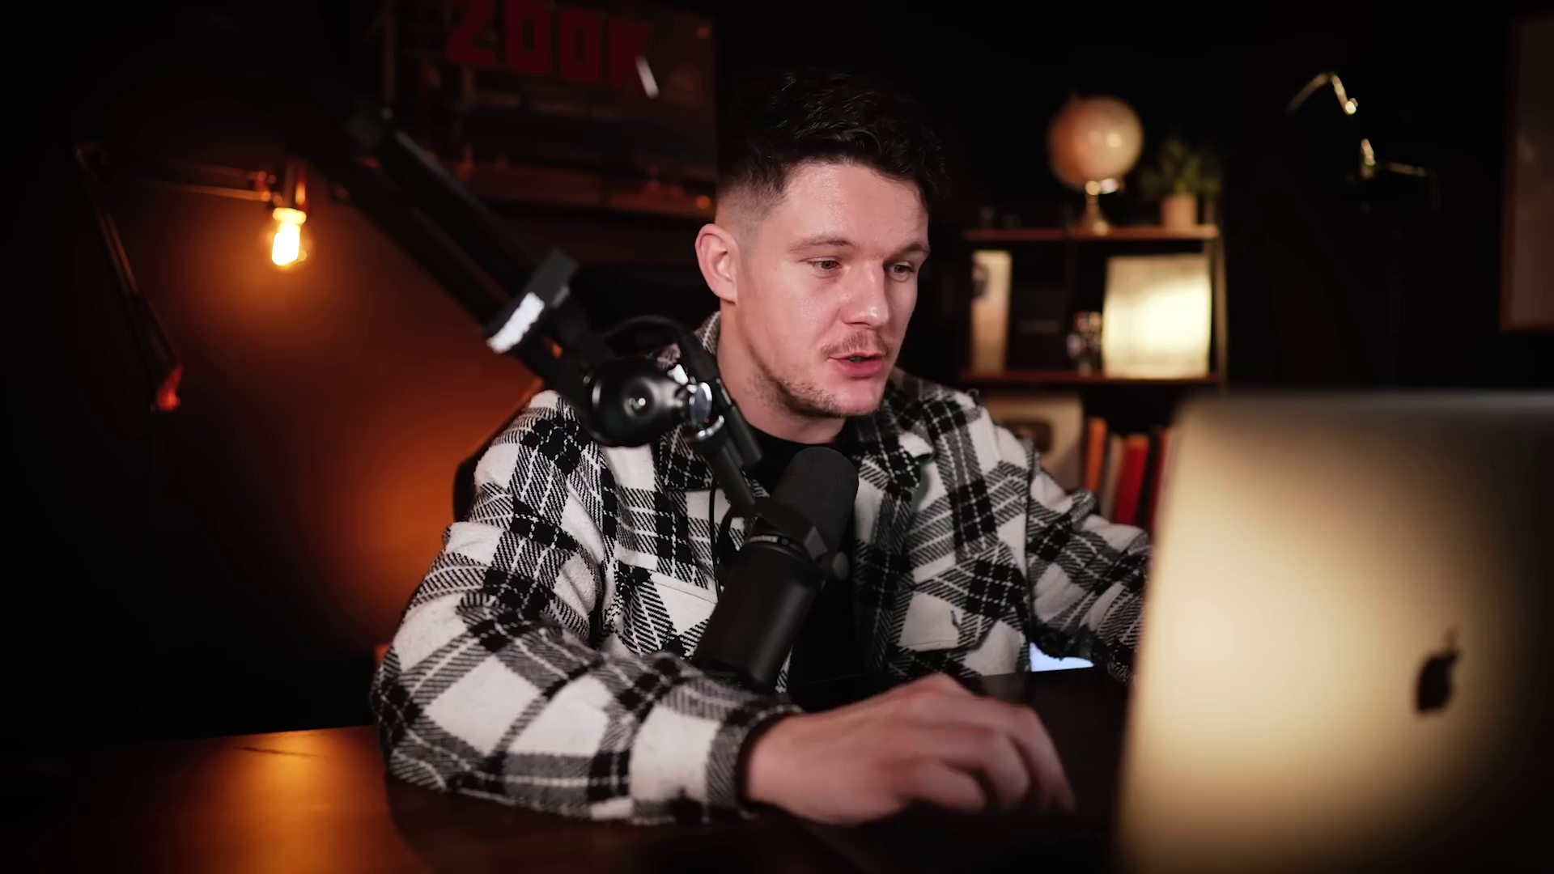
type("gi")
type("ve me some good youtube channel names for a sle")
type("ep story channel")
key("Return")
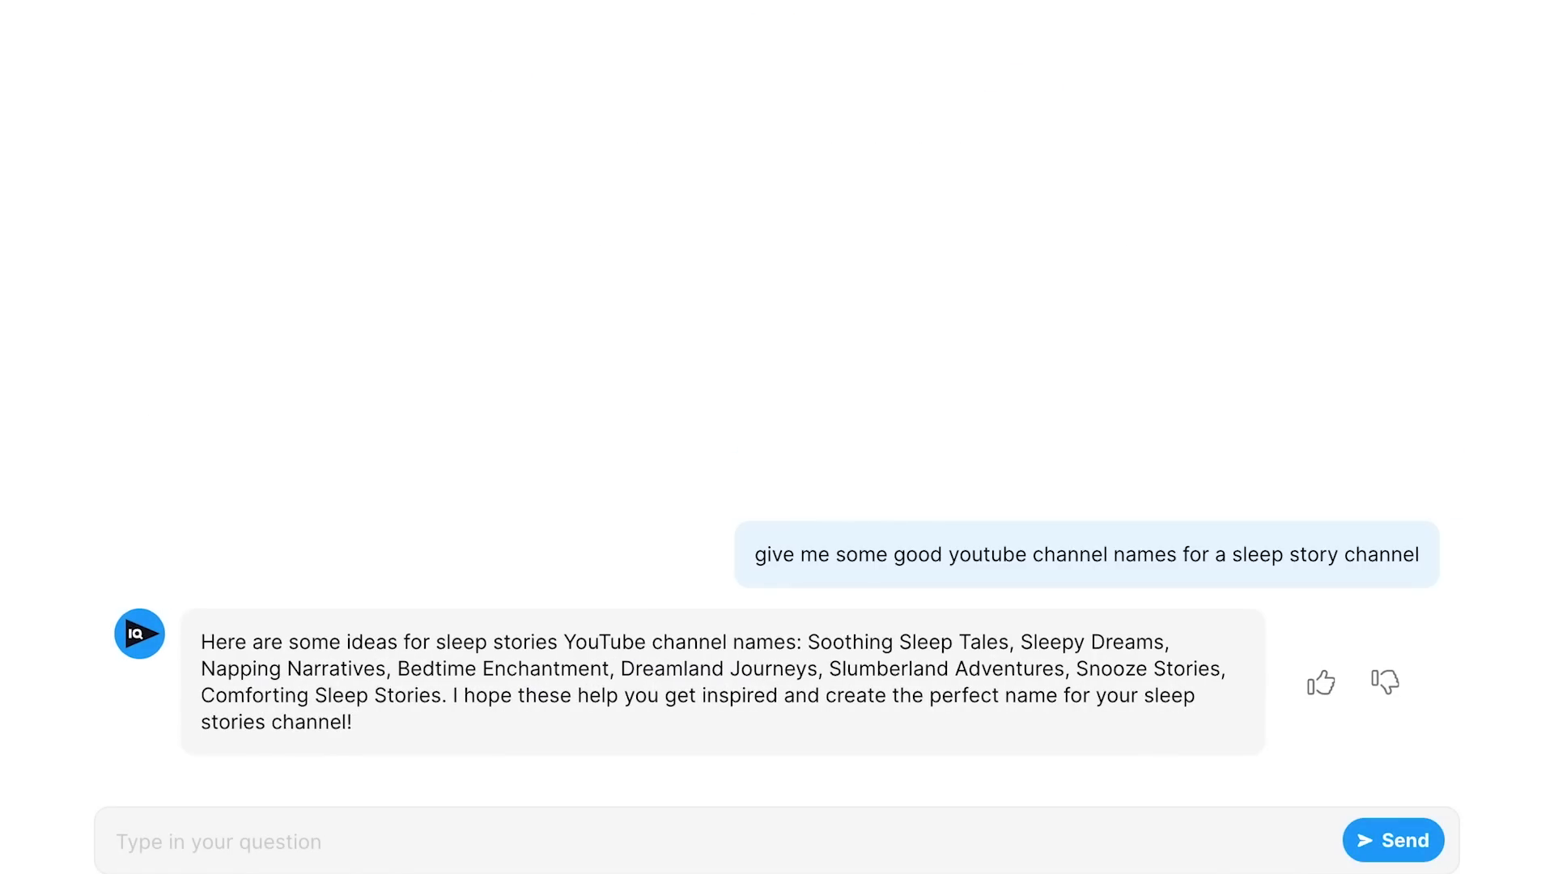